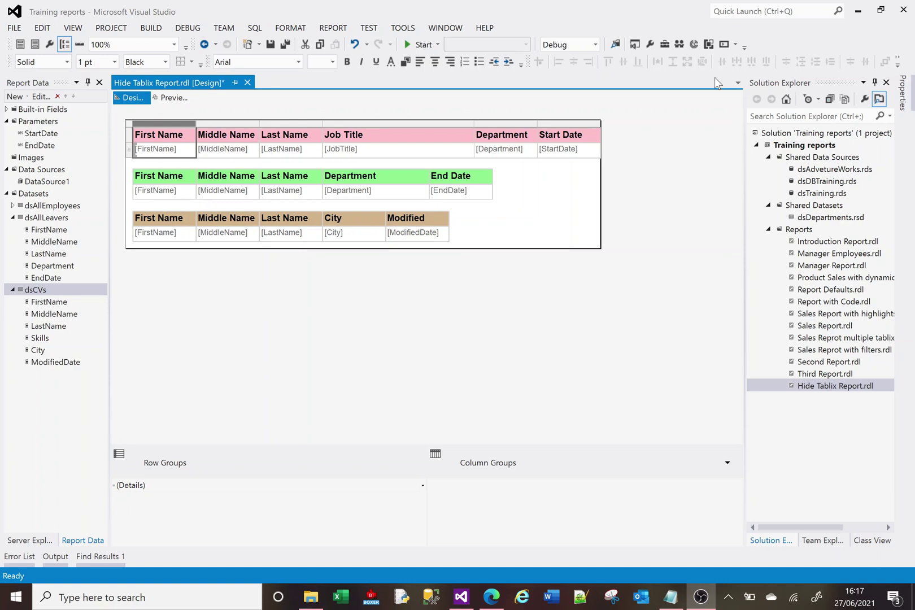
Expand the dsAllEmployees dataset fields and point out the StartDate and EndDate parameters.
click(12, 205)
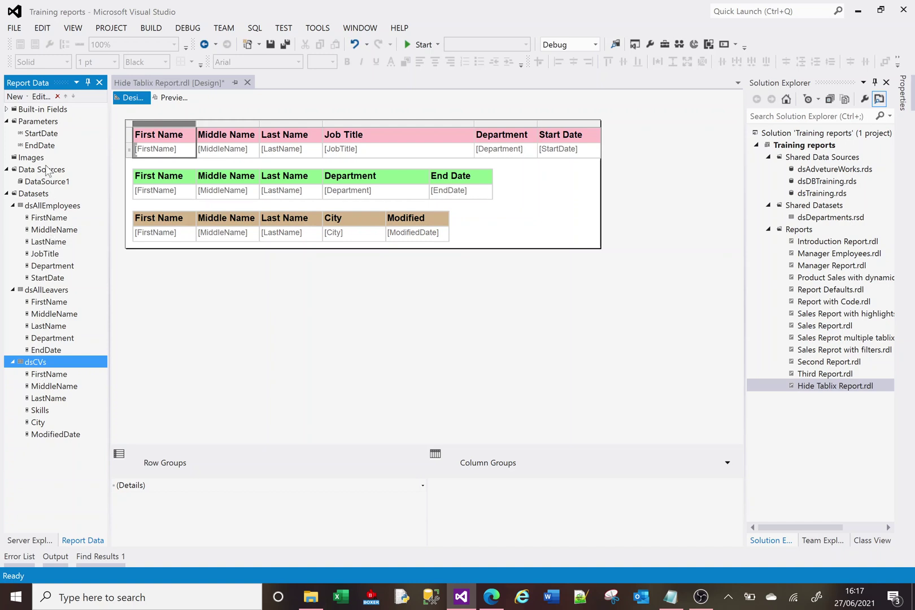
click(42, 134)
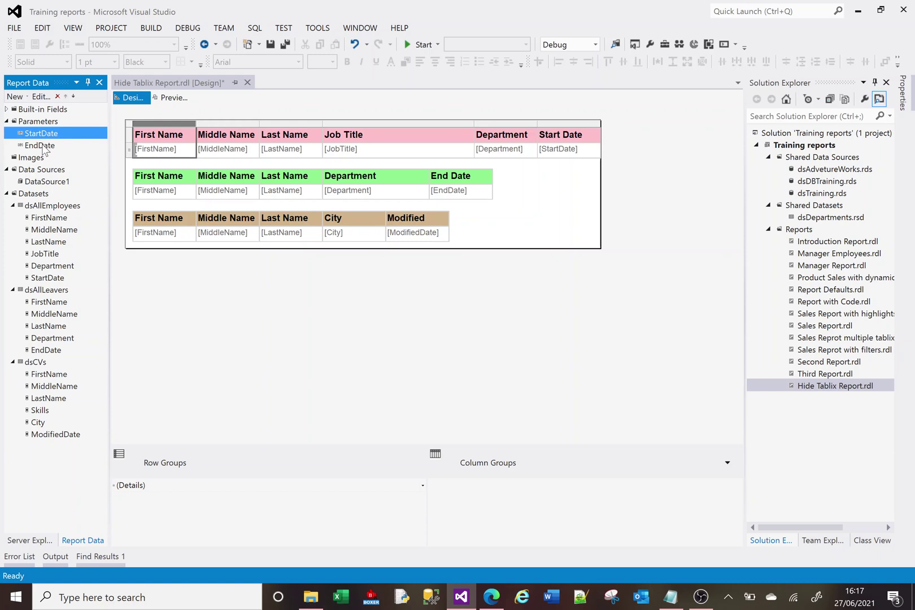
click(45, 145)
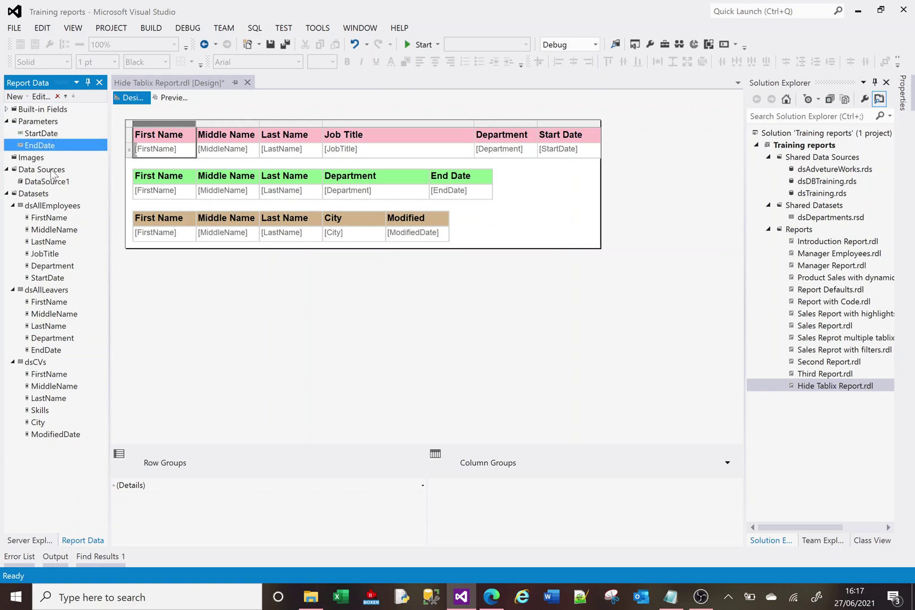
Review the dsAllEmployees query, noting its top 15 limit and StartDate date-range condition.
double_click(48, 205)
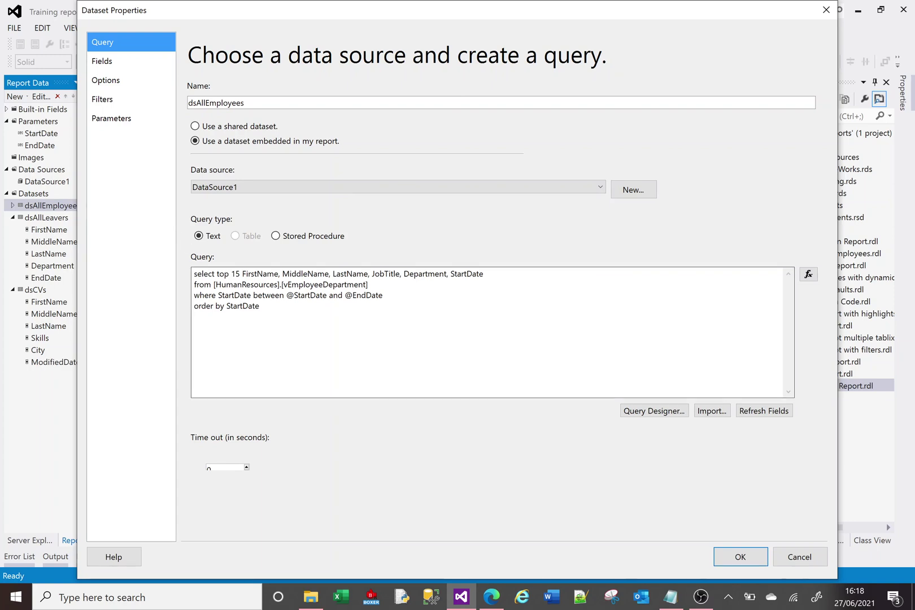
drag(240, 273, 217, 274)
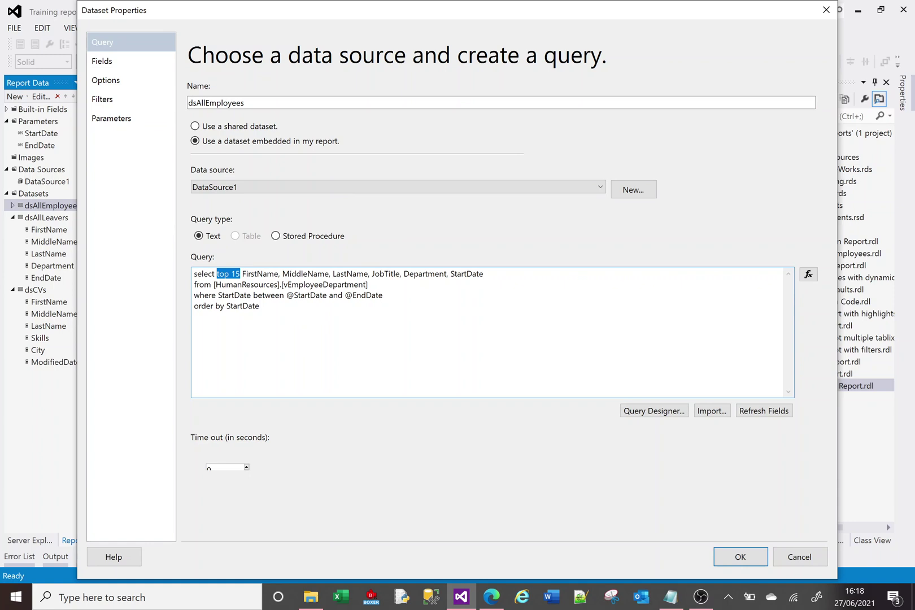
mouse_move(193, 306)
mouse_down()
mouse_move(243, 306)
mouse_move(191, 298)
mouse_up()
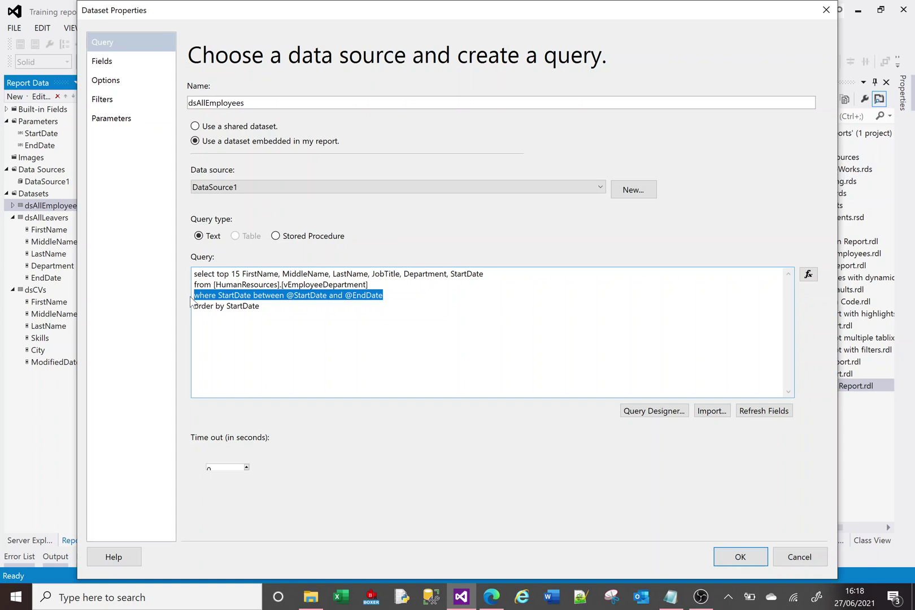
click(804, 561)
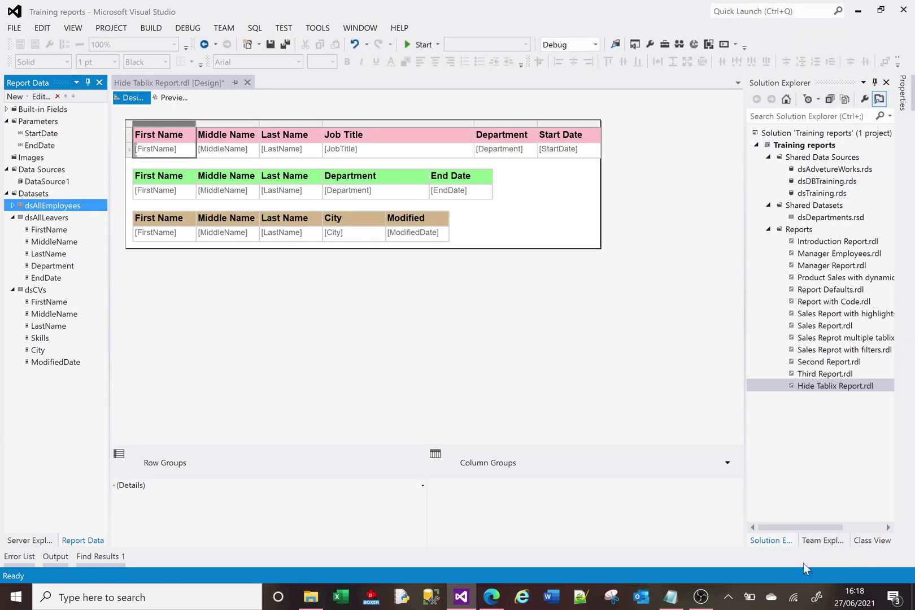
Review the dsAllLeavers and dsCVs queries and their EndDate and ModifiedDate conditions.
click(57, 230)
key(Delete)
double_click(47, 218)
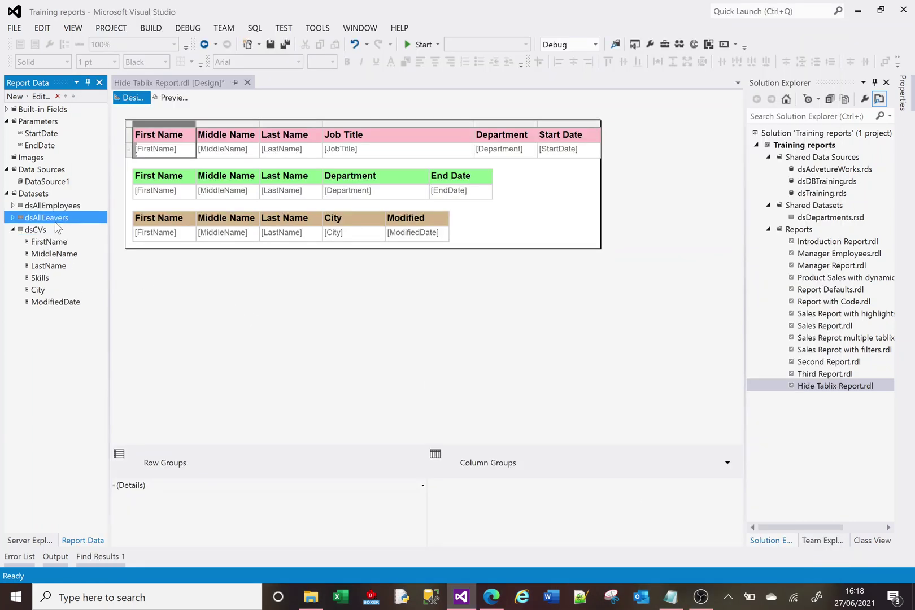
drag(373, 306, 194, 308)
click(796, 559)
double_click(35, 231)
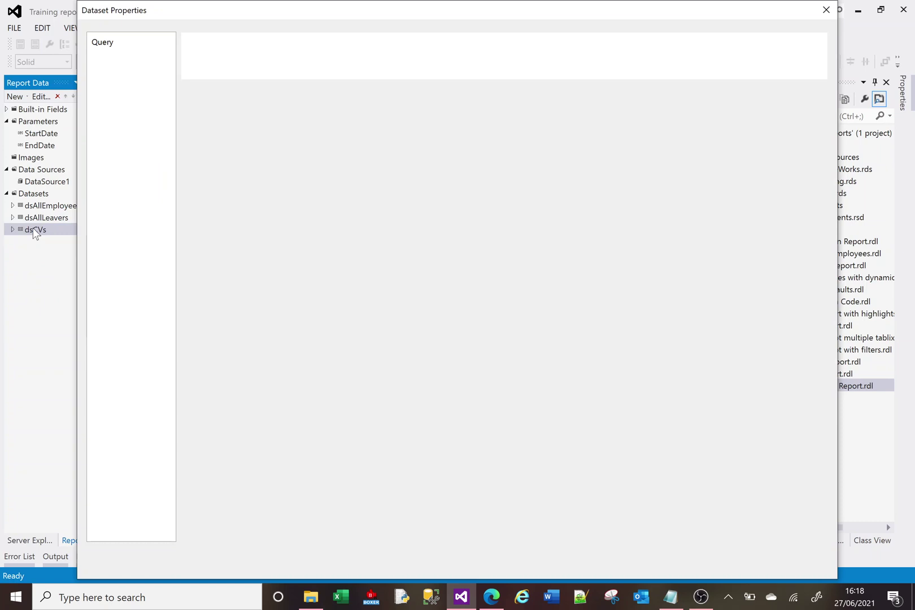
mouse_move(391, 306)
mouse_down()
mouse_move(280, 295)
mouse_move(193, 308)
mouse_move(390, 306)
mouse_up()
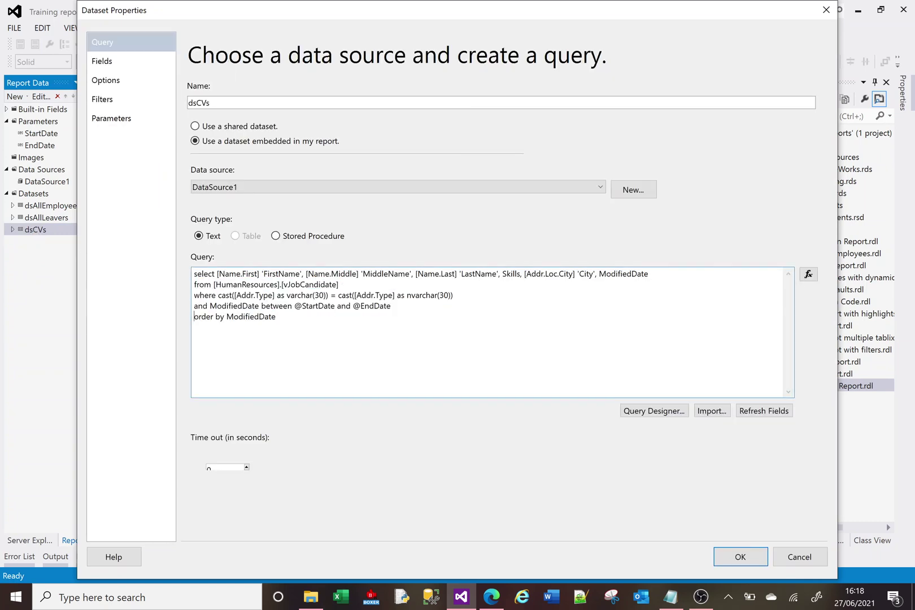
click(793, 557)
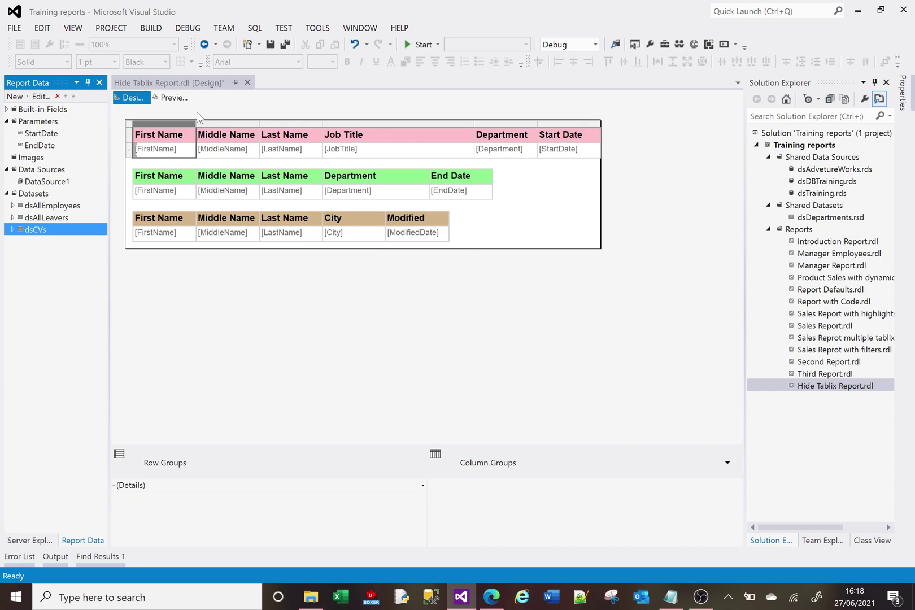
Preview the report with Start Date 01/01/2008 and End Date 01/01/2011.
click(181, 100)
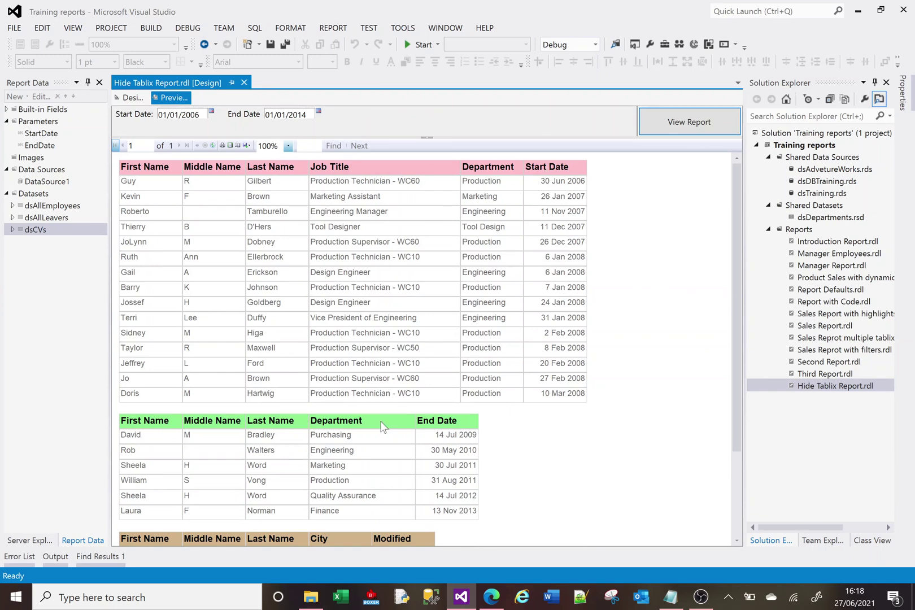
click(738, 484)
drag(737, 484, 723, 307)
click(199, 115)
key(BackSpace)
text(8)
click(308, 115)
key(BackSpace)
text(1)
Run the report for that range, leaving the CVs table with only its header row.
click(734, 518)
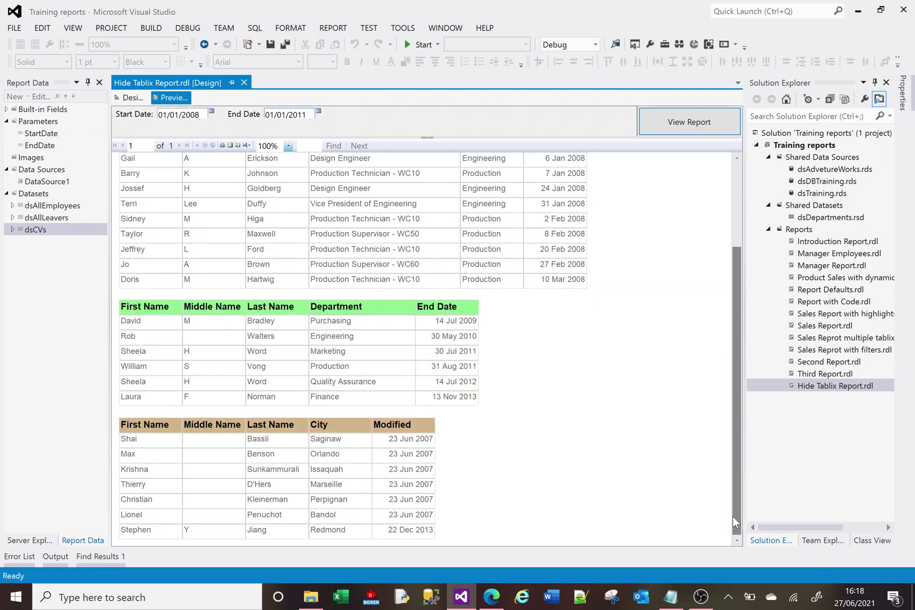
drag(733, 516, 731, 220)
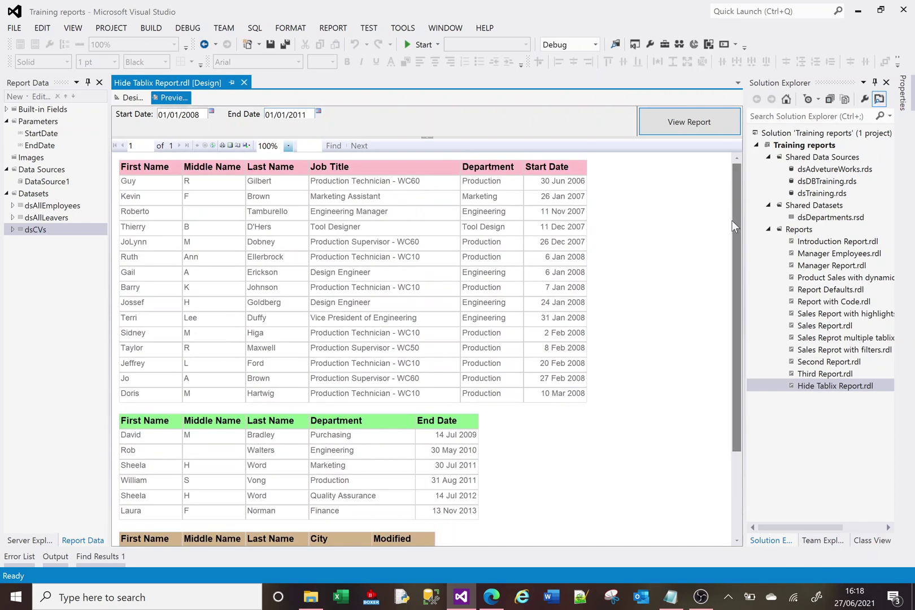
click(686, 132)
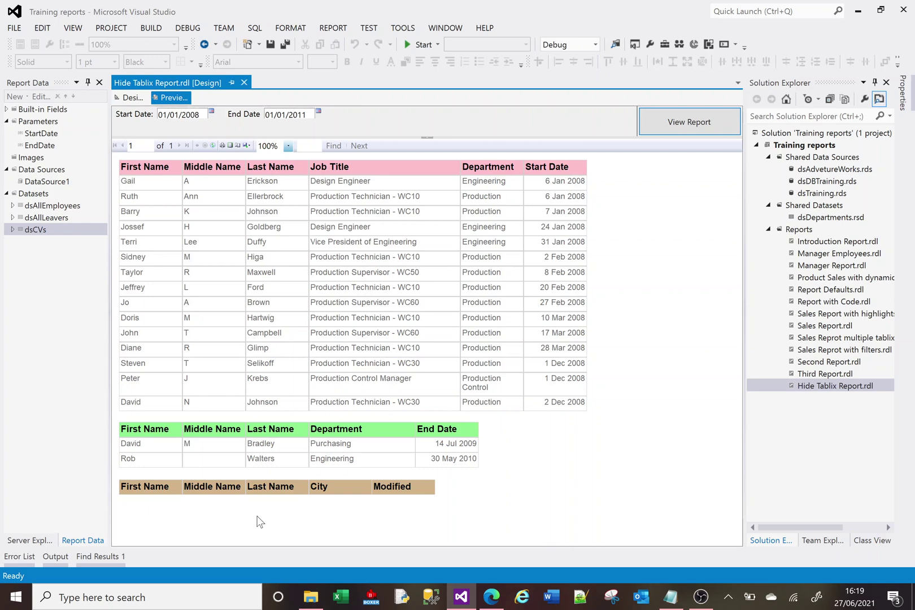
Set Tablix3, the CVs table, to show or hide based on an expression.
click(133, 98)
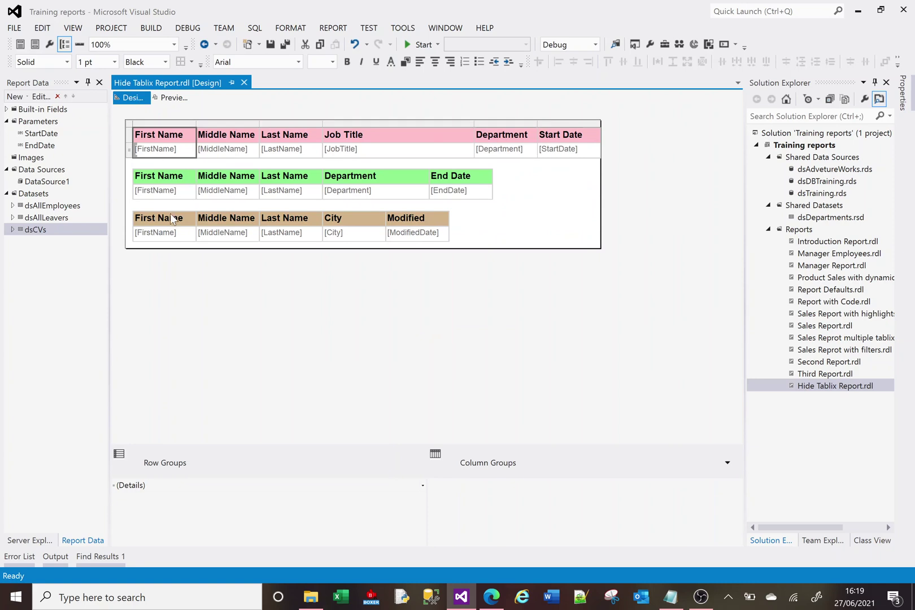
click(167, 225)
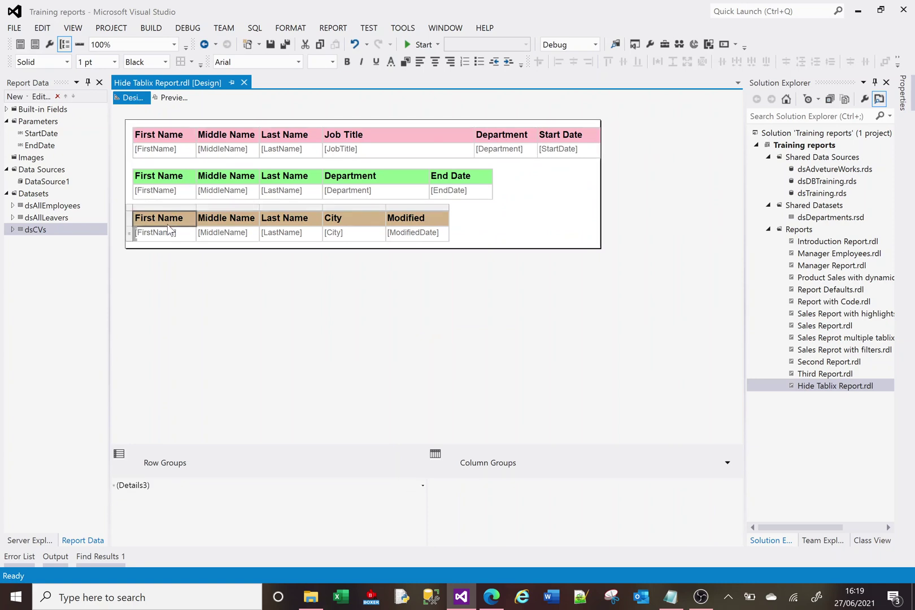
right_click(151, 208)
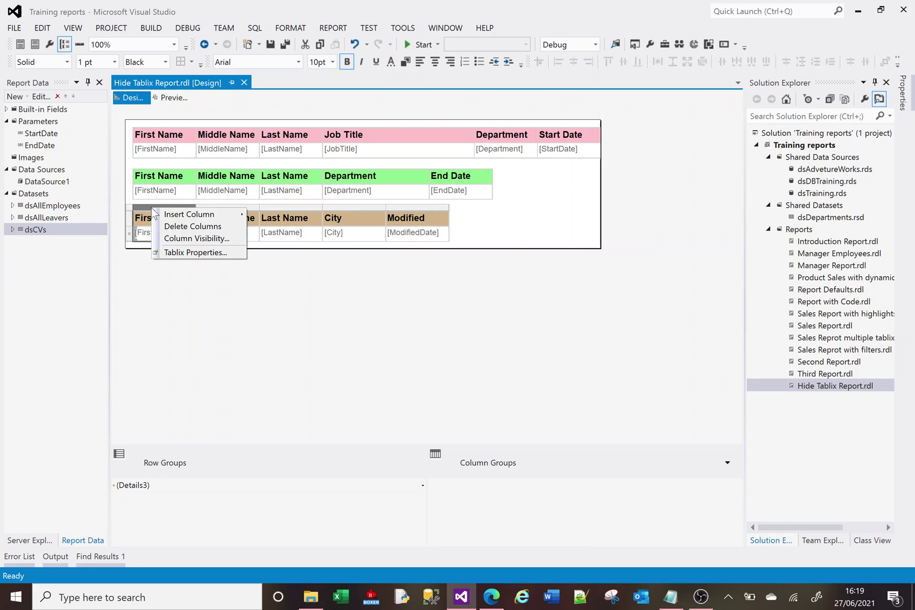
click(215, 253)
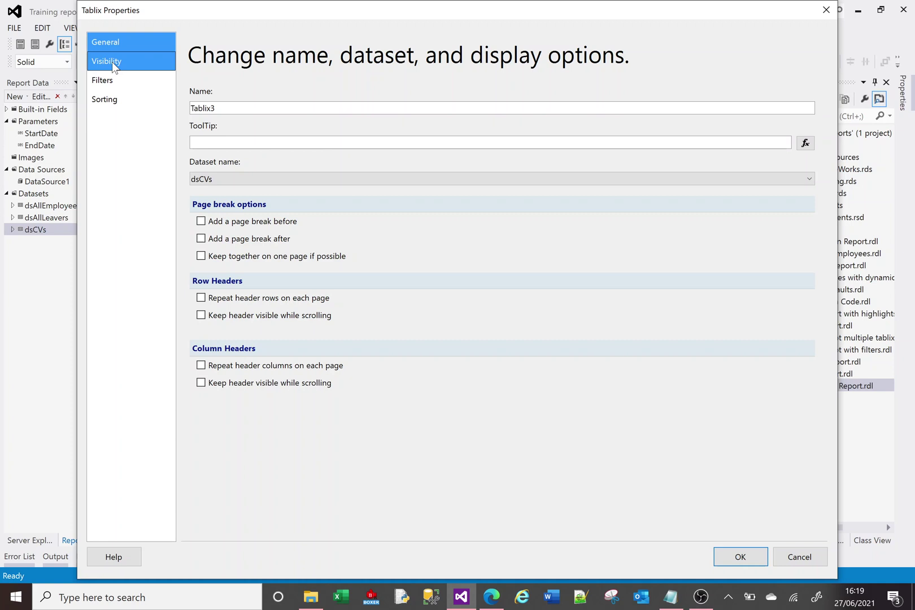
click(111, 61)
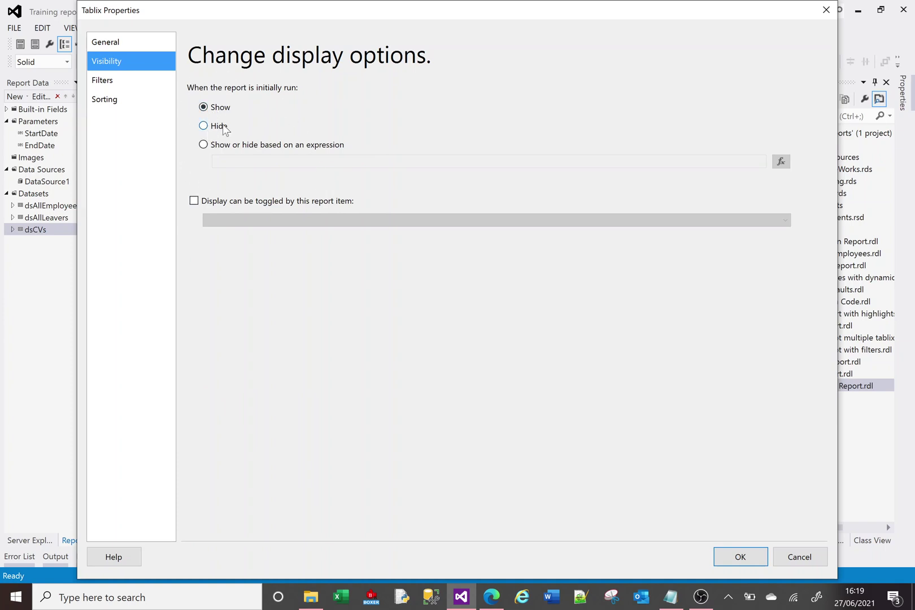
click(204, 147)
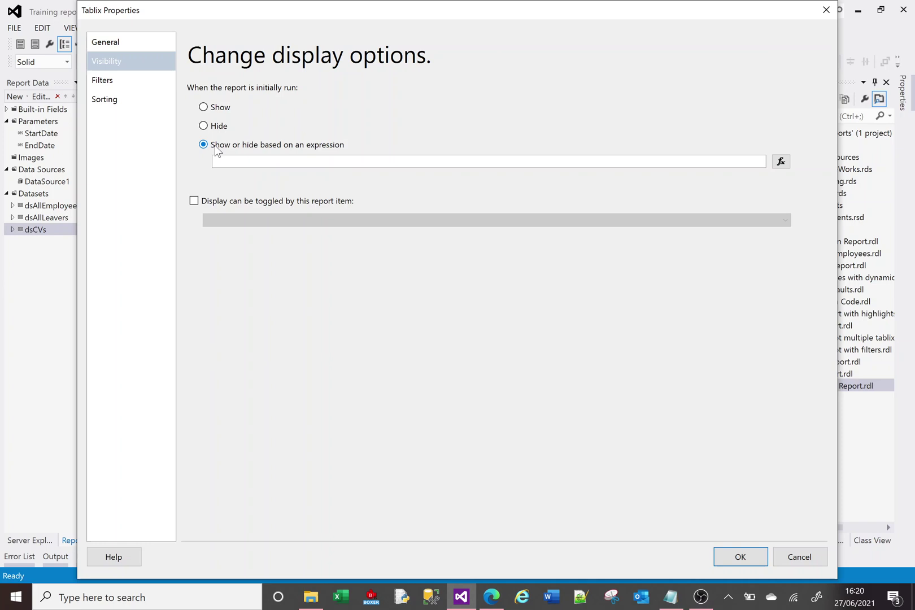
Open the Hidden expression editor and pick CountRows from the Common Functions aggregates.
click(780, 163)
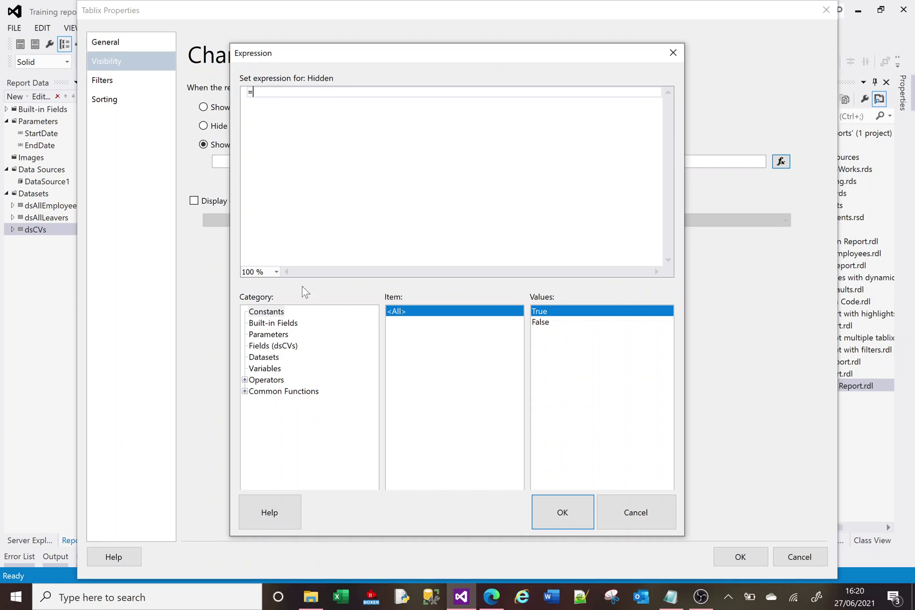
click(245, 392)
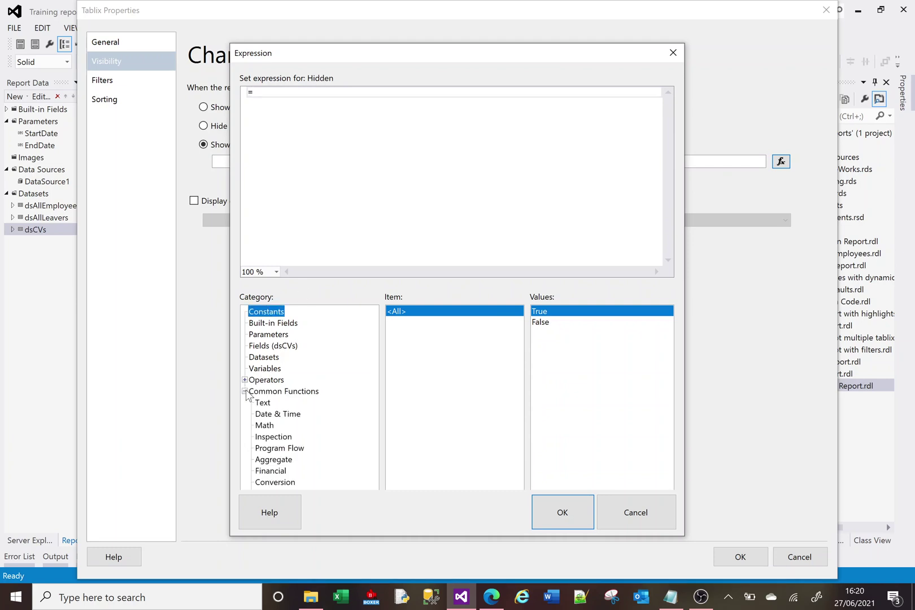
click(282, 414)
click(274, 424)
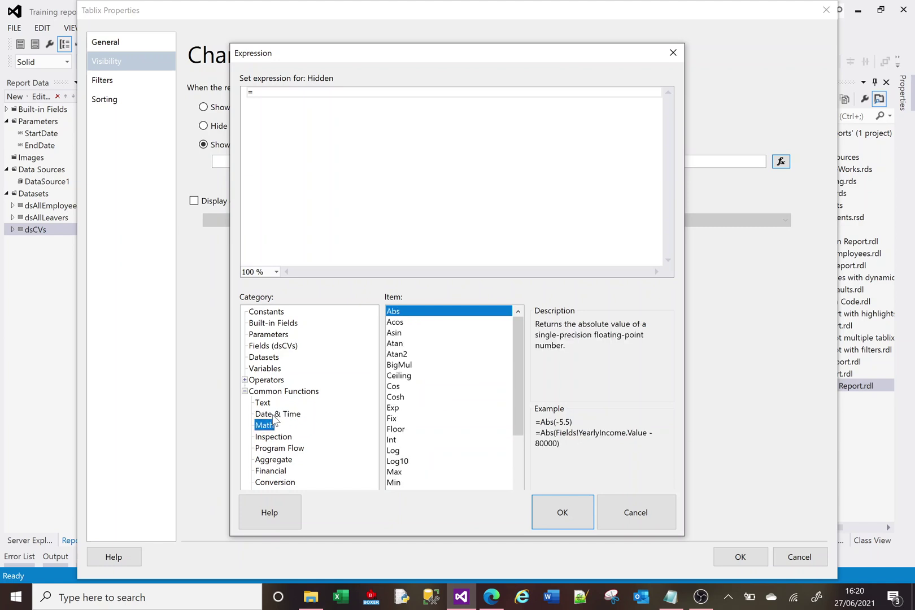
key(Down)
key(Down)
key(Down)
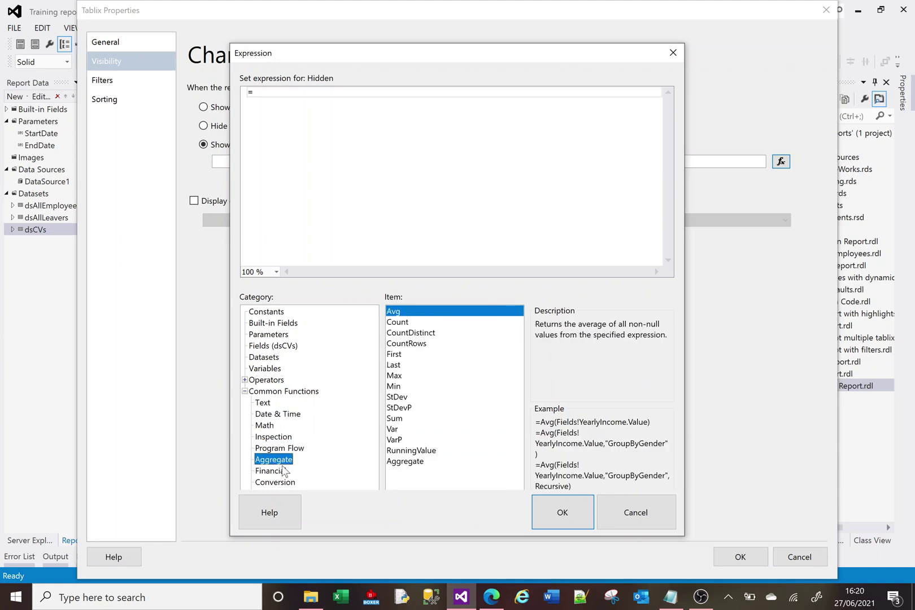
click(415, 346)
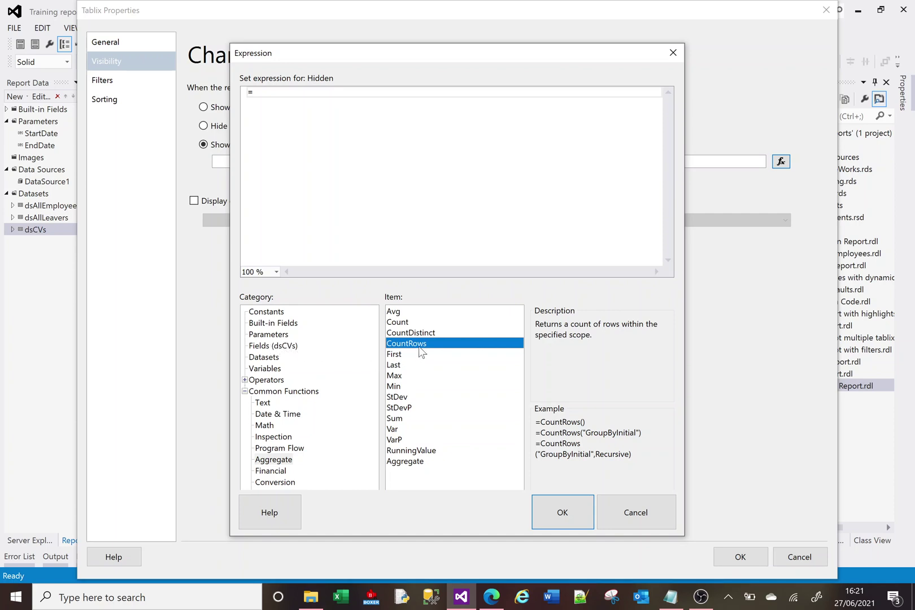
Enter =CountRows() = 0 as the CVs table's Hidden expression and confirm it.
double_click(419, 344)
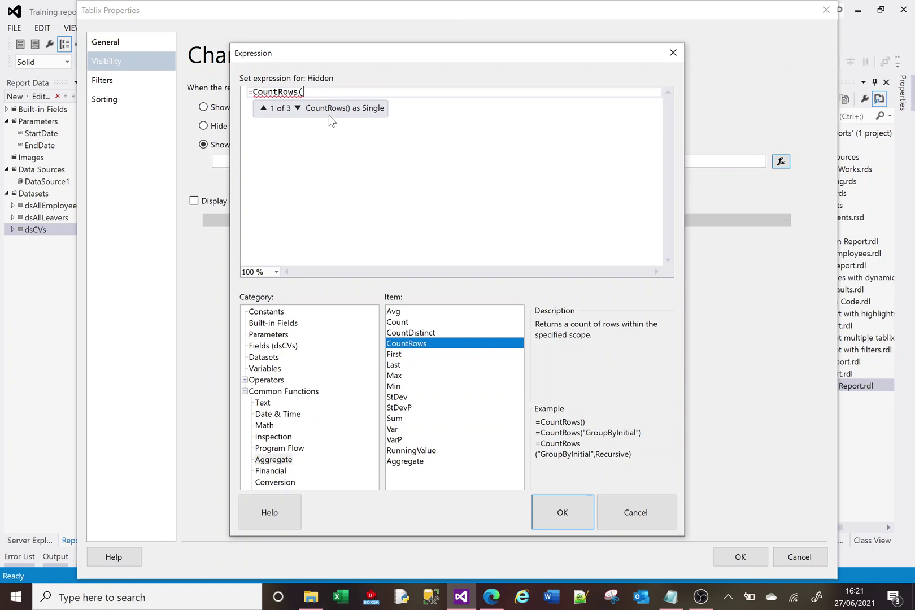
text())
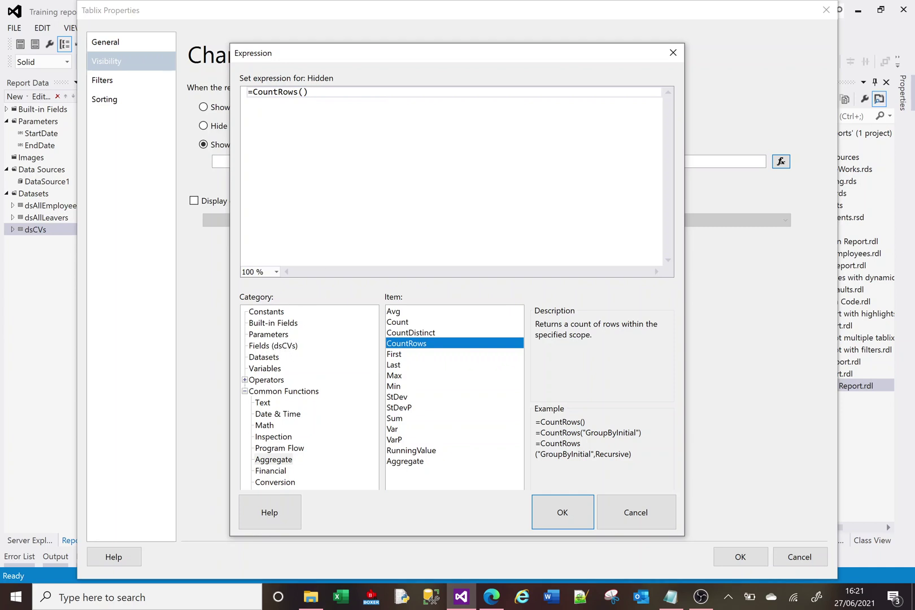
text(= 0)
click(577, 507)
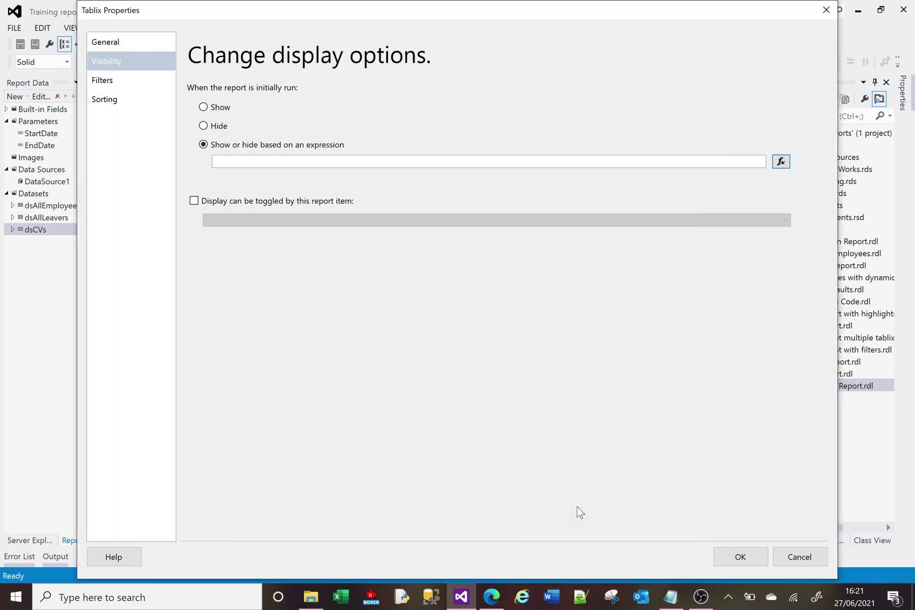
Apply the tablix properties and rerun the preview for 01/01/2008 to 01/01/2011.
click(740, 556)
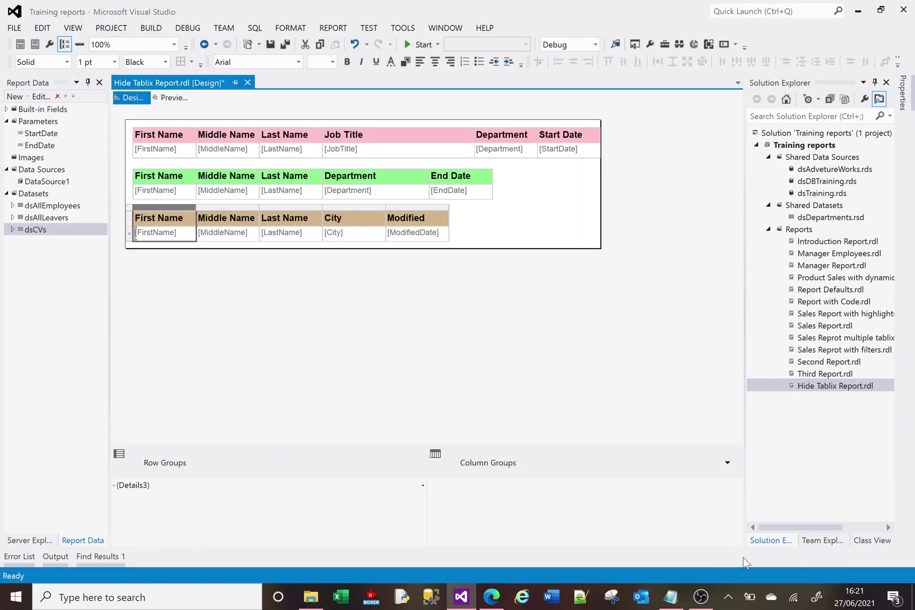
click(171, 100)
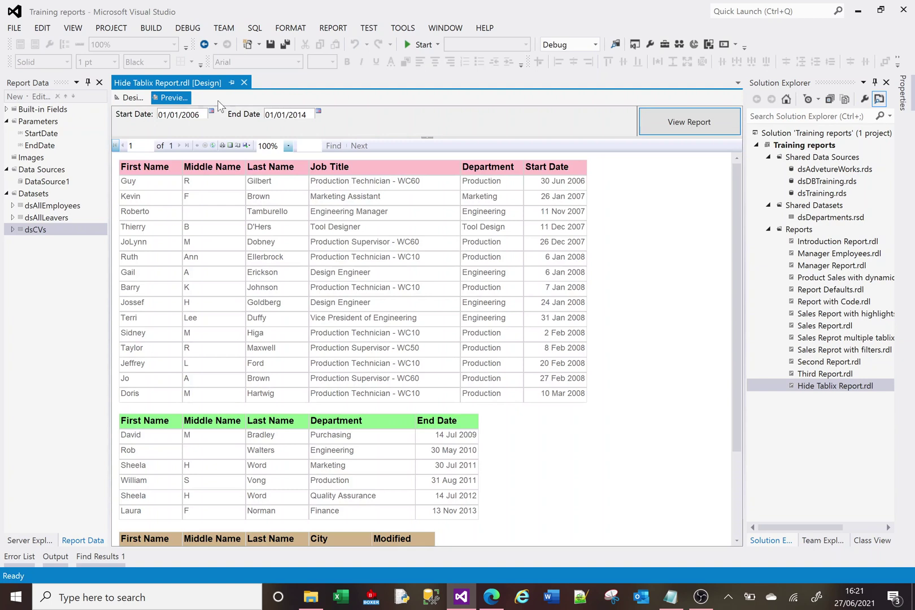
click(201, 114)
key(BackSpace)
text(8)
click(308, 115)
key(BackSpace)
text(1)
click(675, 125)
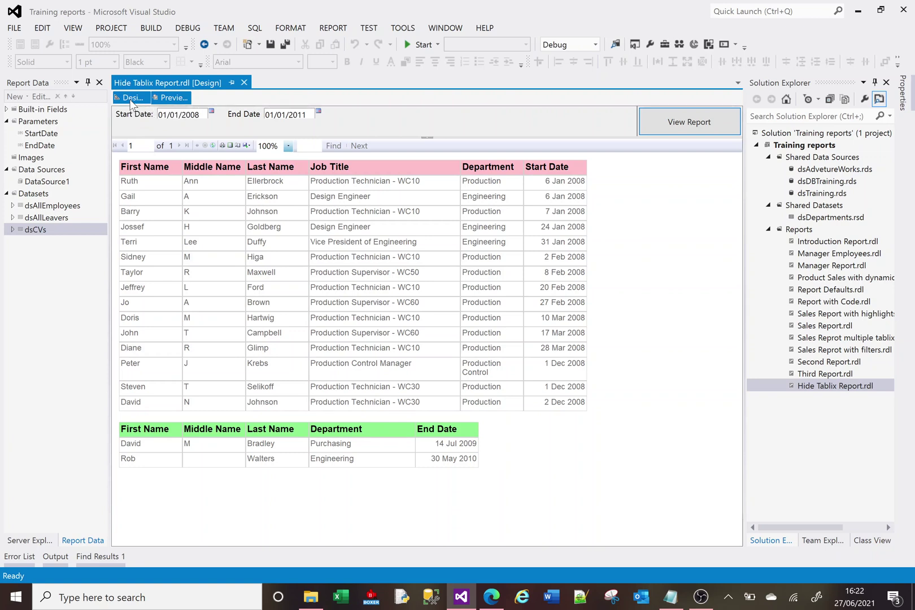
Set the pink employees table's visibility to show or hide based on an expression.
click(131, 100)
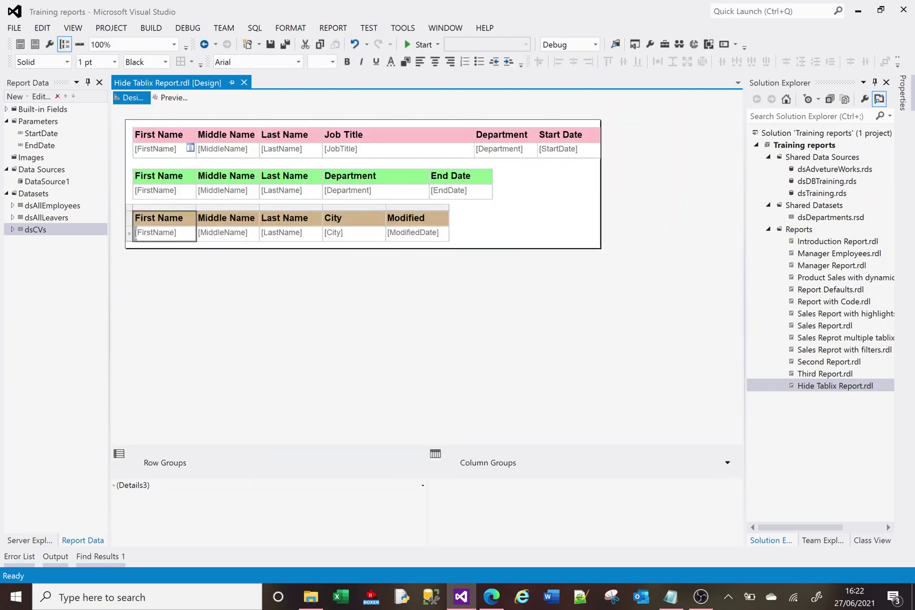
double_click(156, 149)
right_click(135, 124)
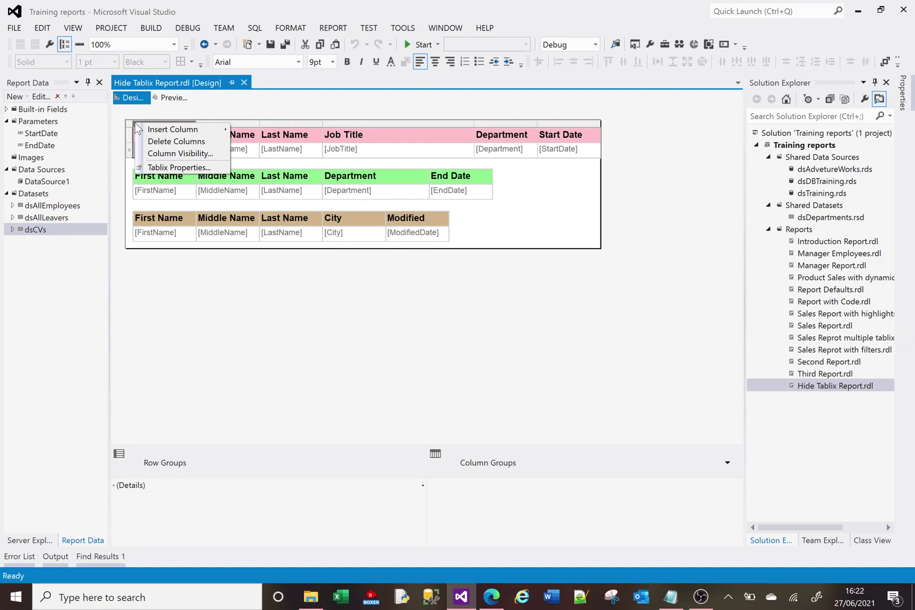
click(179, 168)
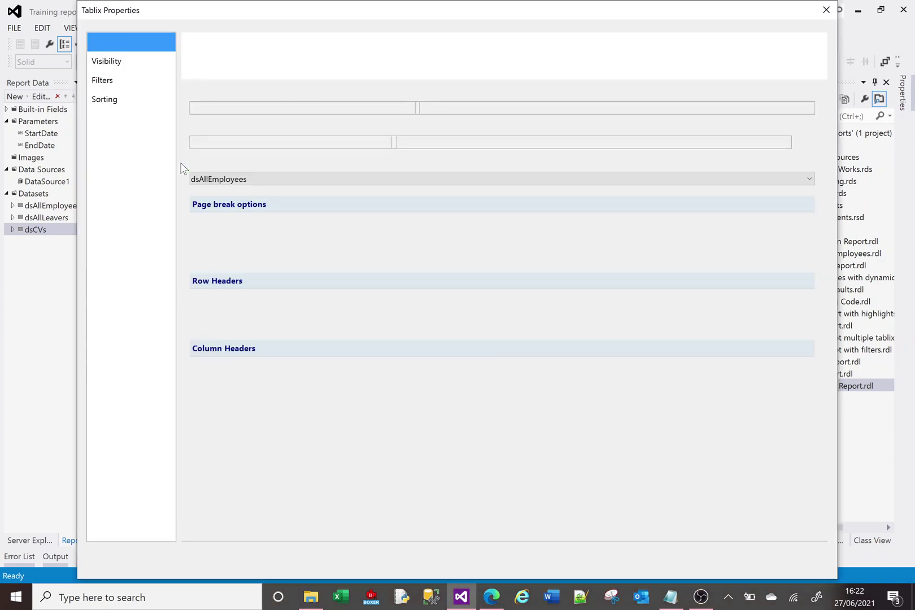
click(127, 60)
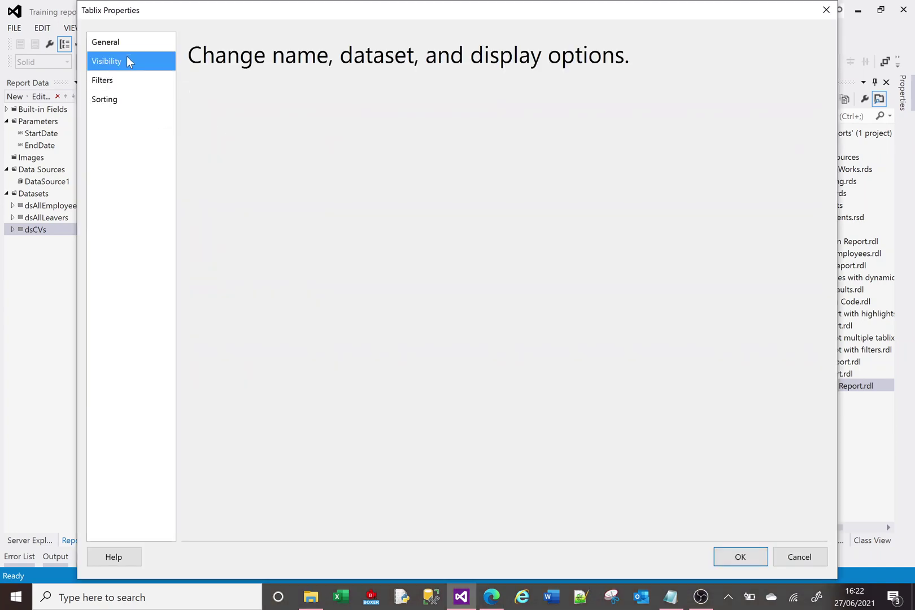
click(203, 146)
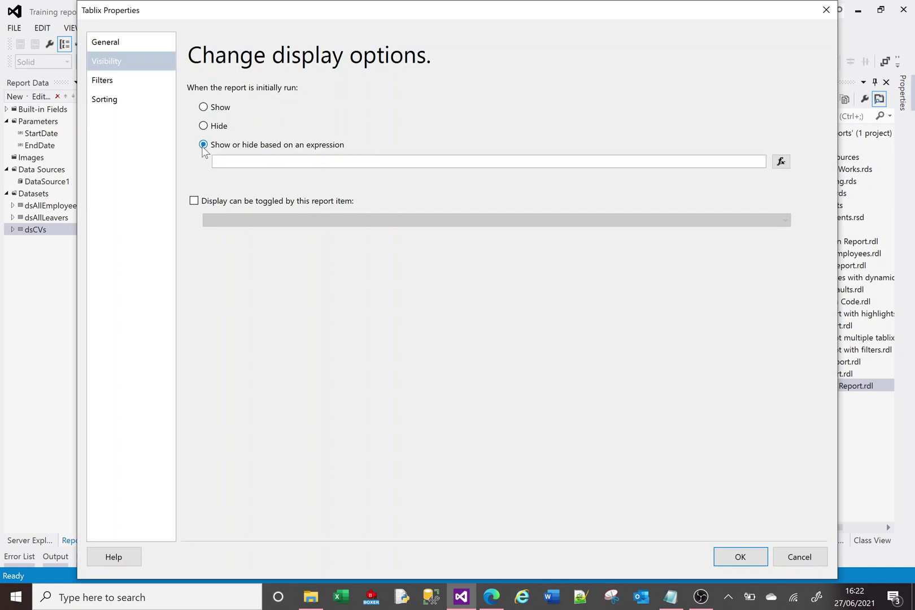
Give the pink employees table the Hidden expression =CountRows("dsCVs") = 0.
click(780, 162)
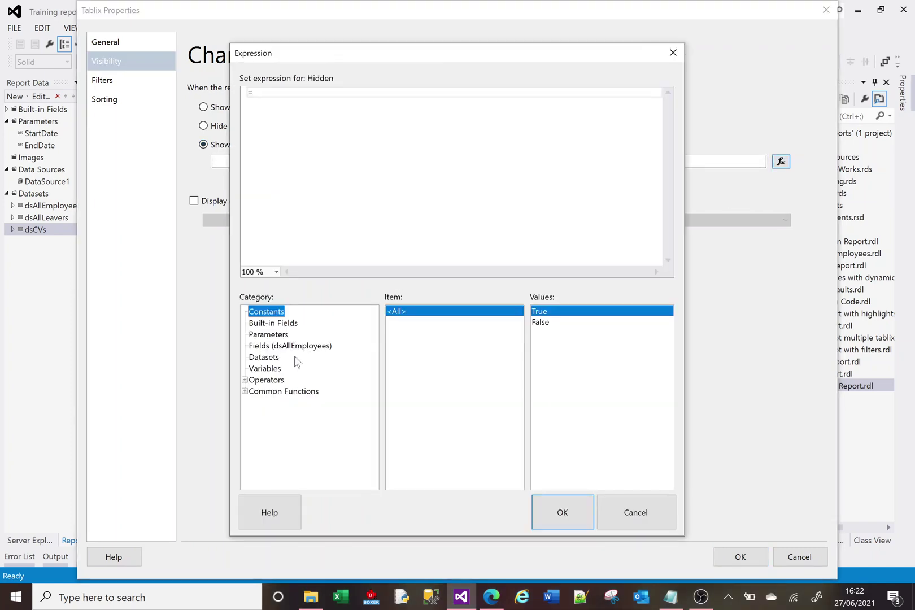
click(245, 392)
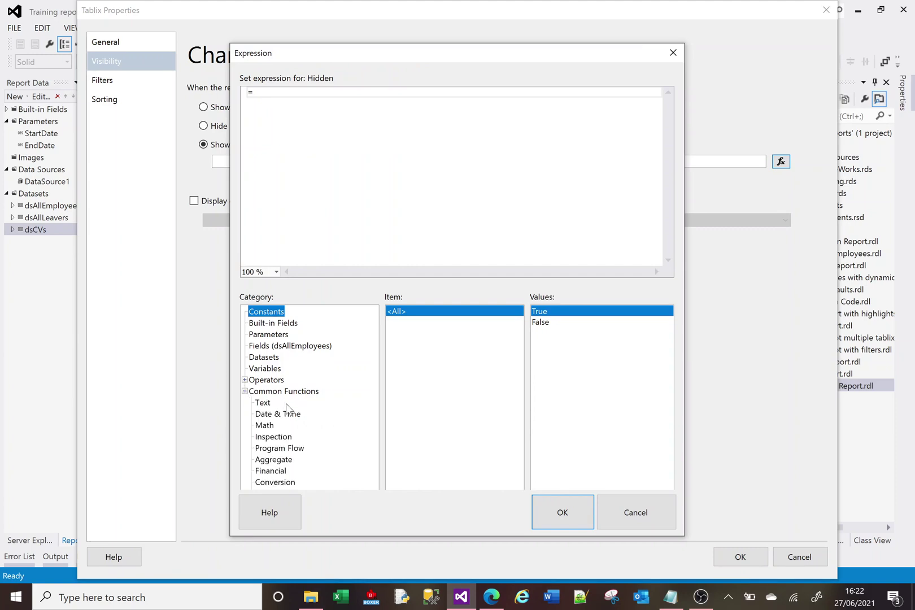
click(275, 460)
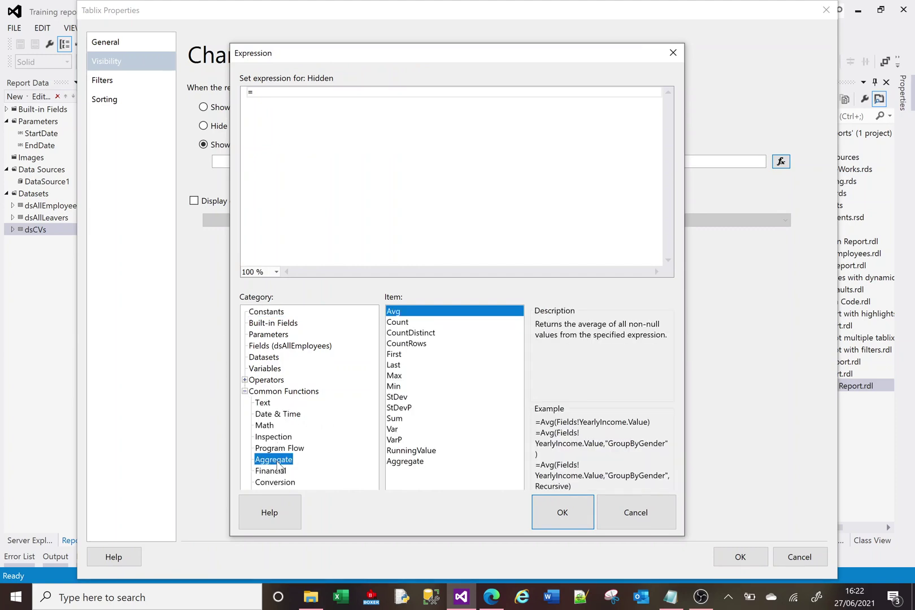
click(406, 344)
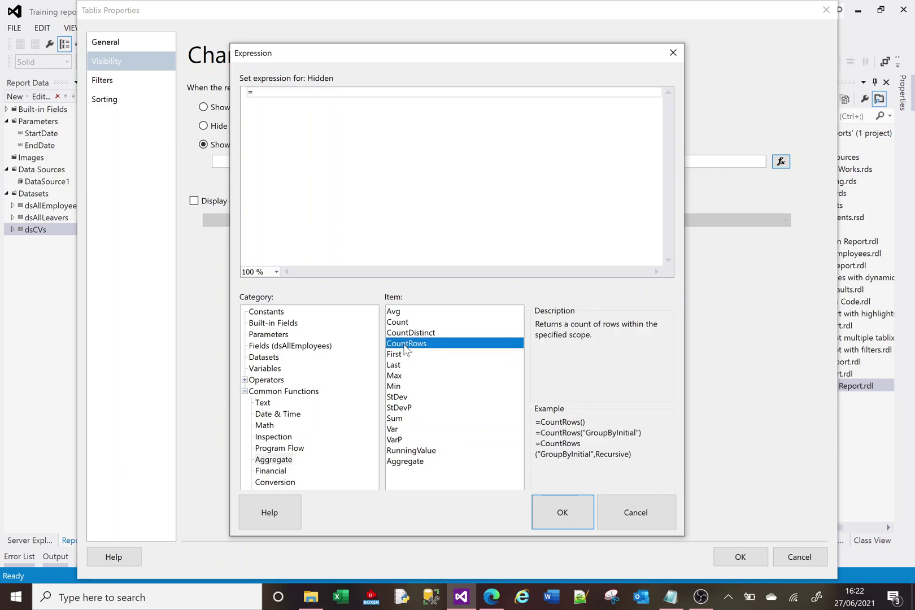
double_click(406, 344)
text(")
text(dsCVs"))
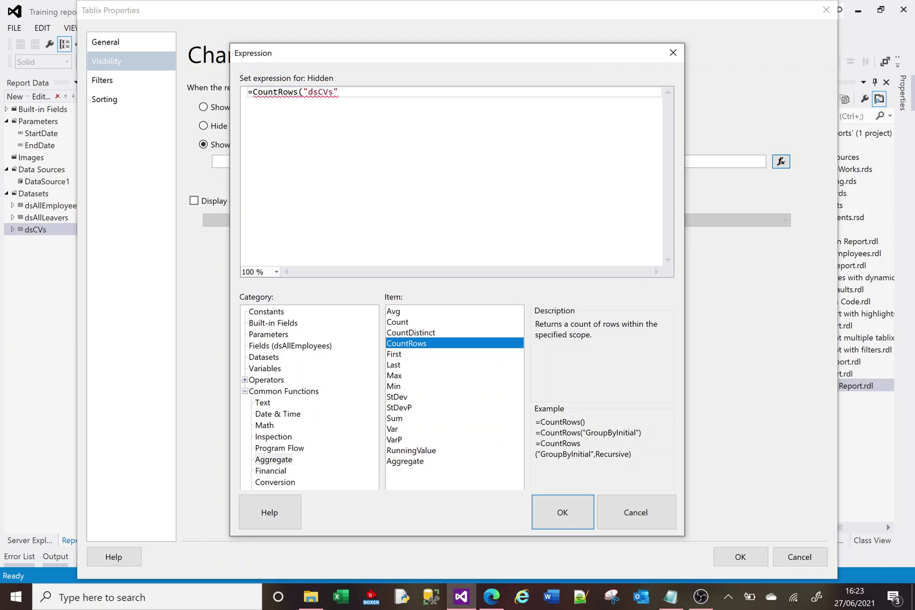
text( = 0)
click(562, 510)
click(740, 556)
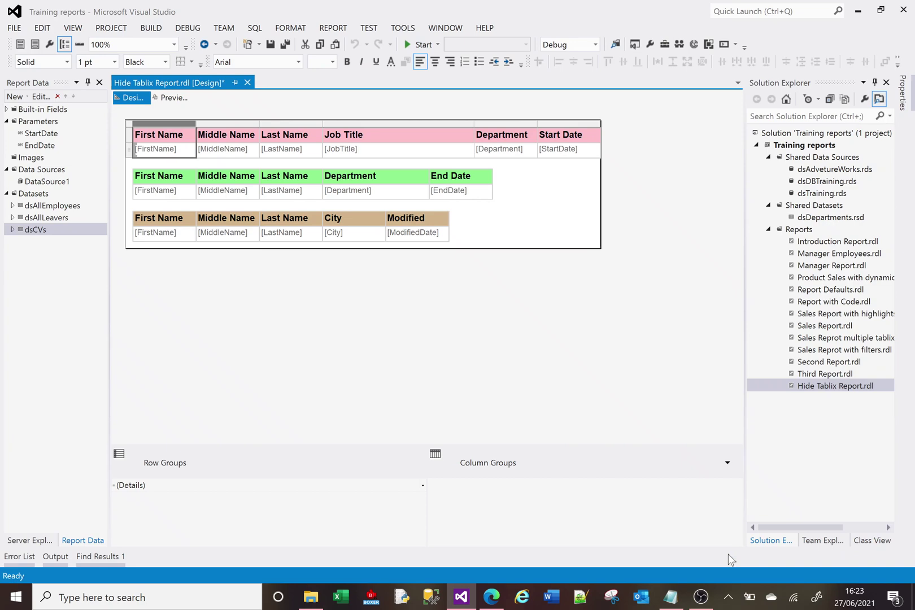
click(174, 99)
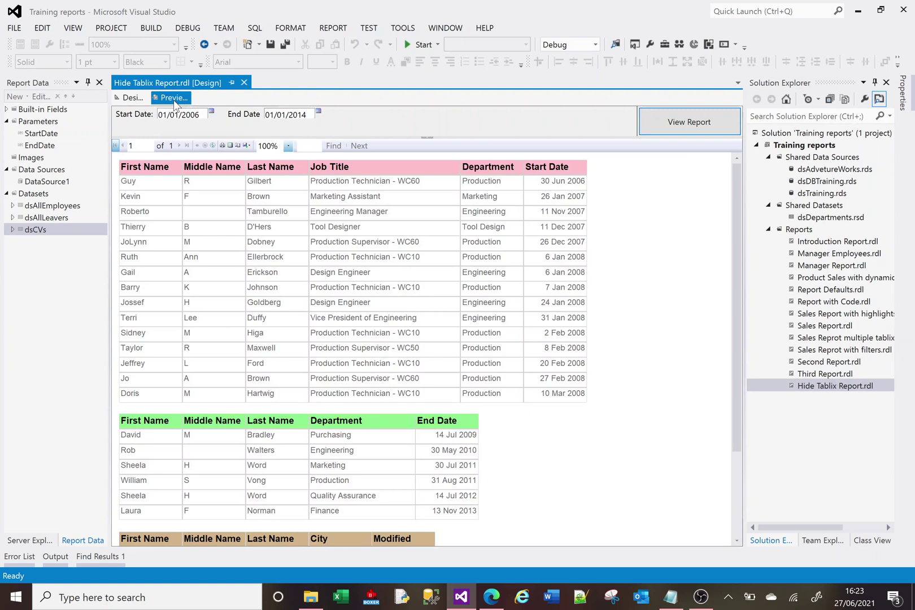
key(BackSpace)
text(8)
click(306, 114)
click(683, 129)
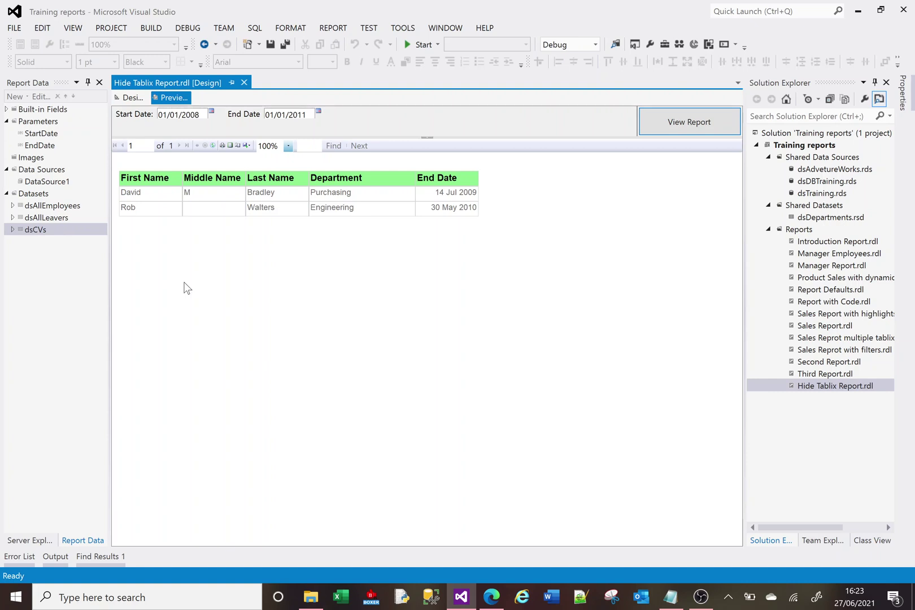
Reset the pink employees table's visibility to always shown.
click(128, 96)
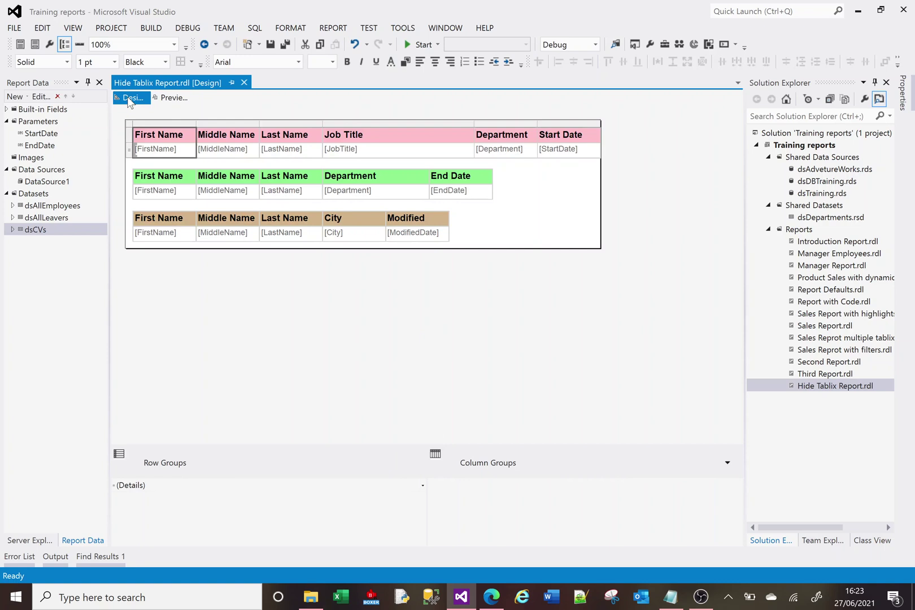
right_click(169, 123)
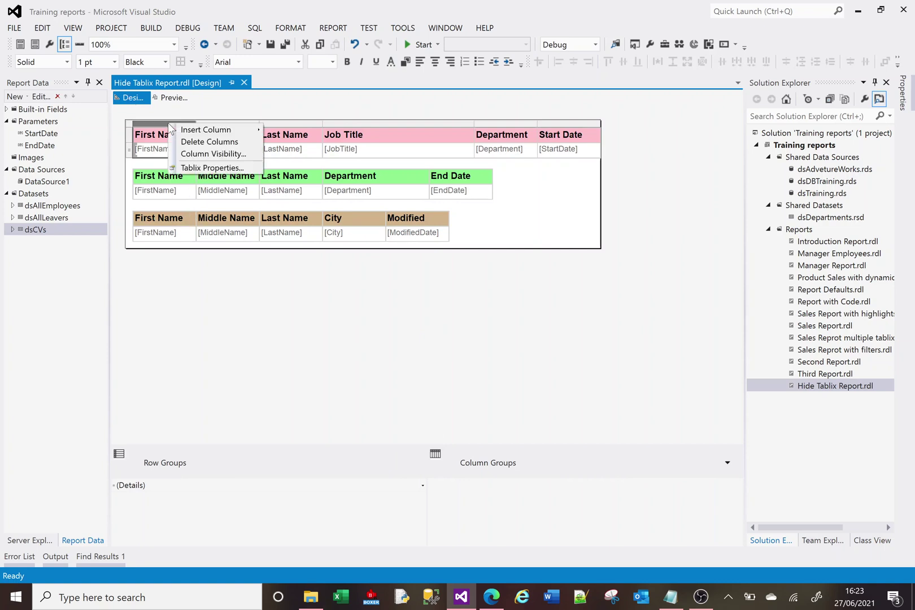
click(213, 167)
click(111, 64)
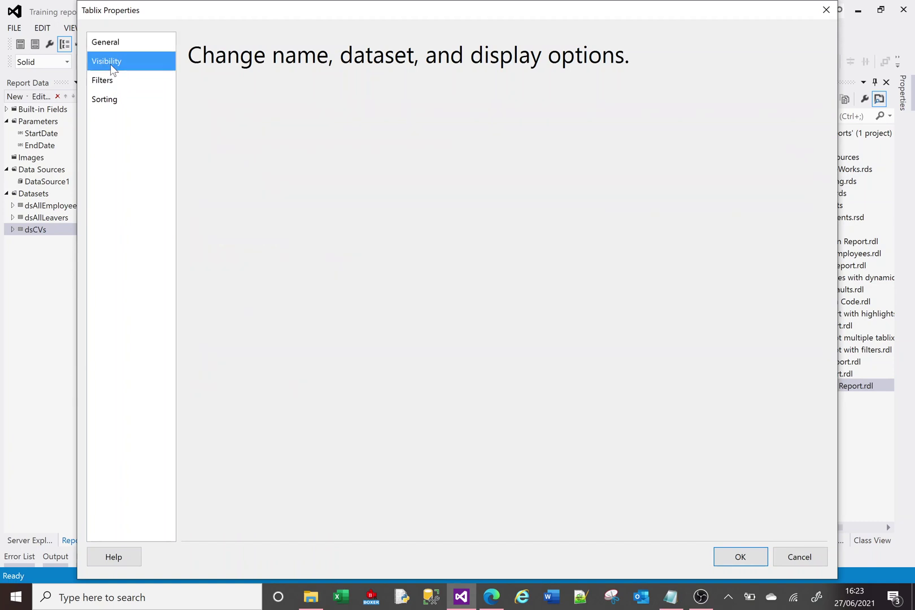
click(204, 106)
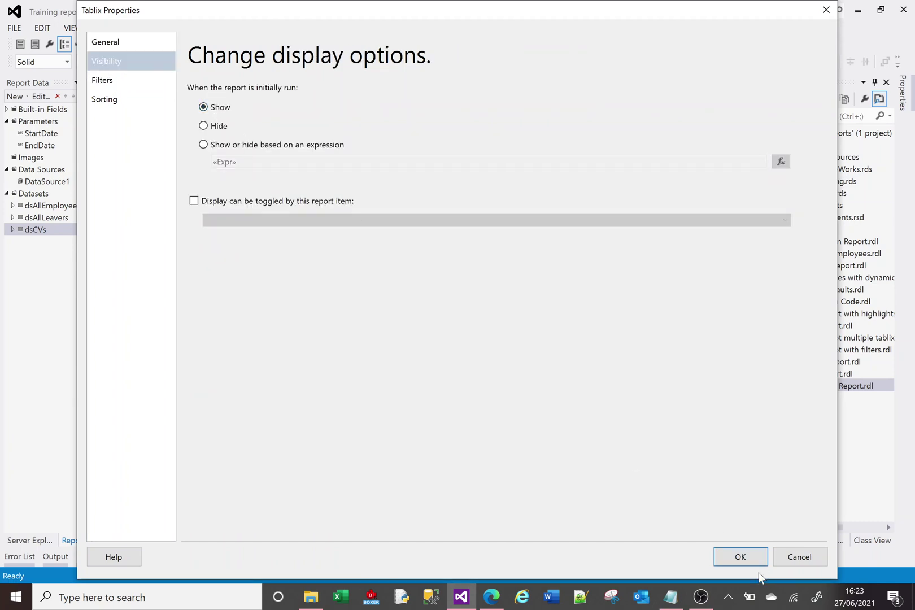
click(748, 557)
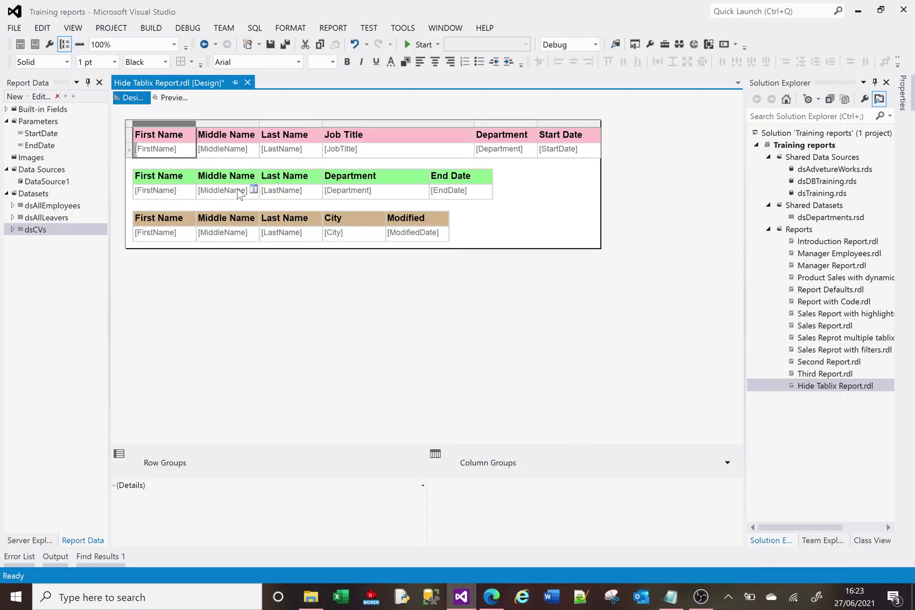
Set the green leavers tablix to show or hide based on an expression.
click(177, 178)
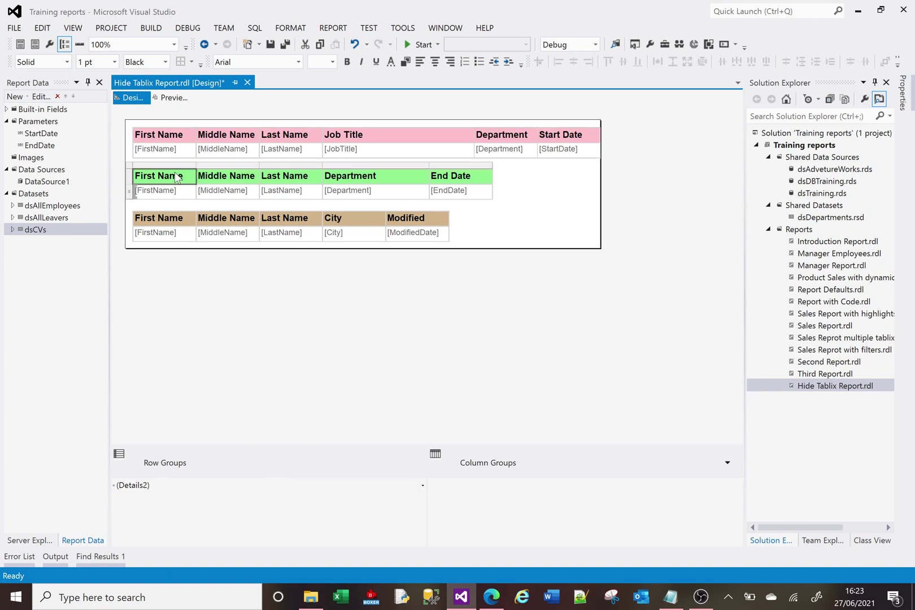
right_click(163, 163)
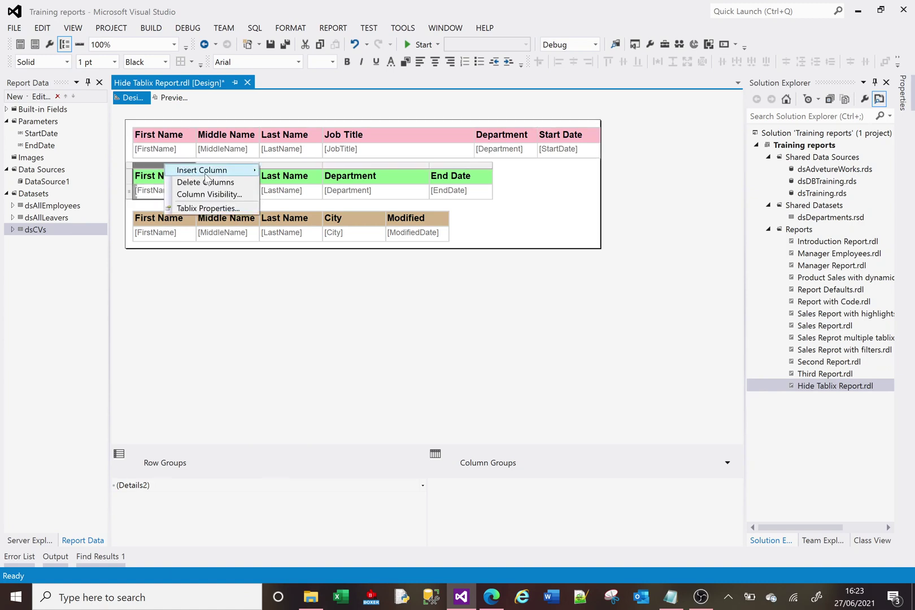
click(208, 208)
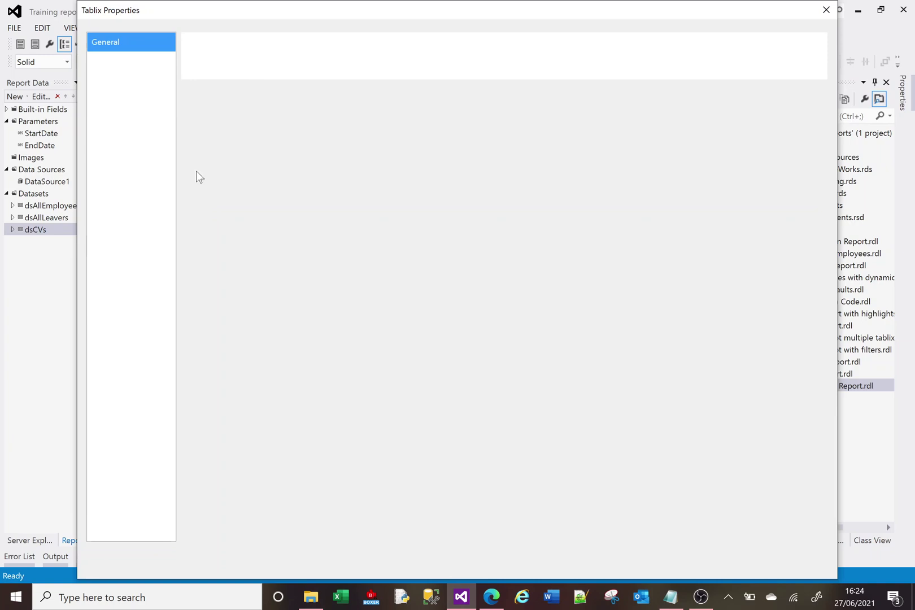
click(116, 60)
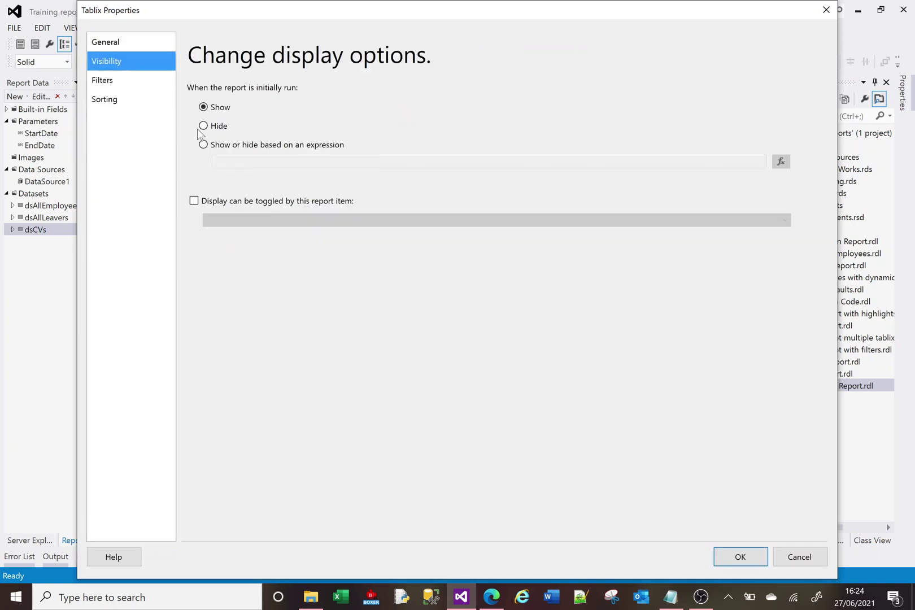
click(213, 145)
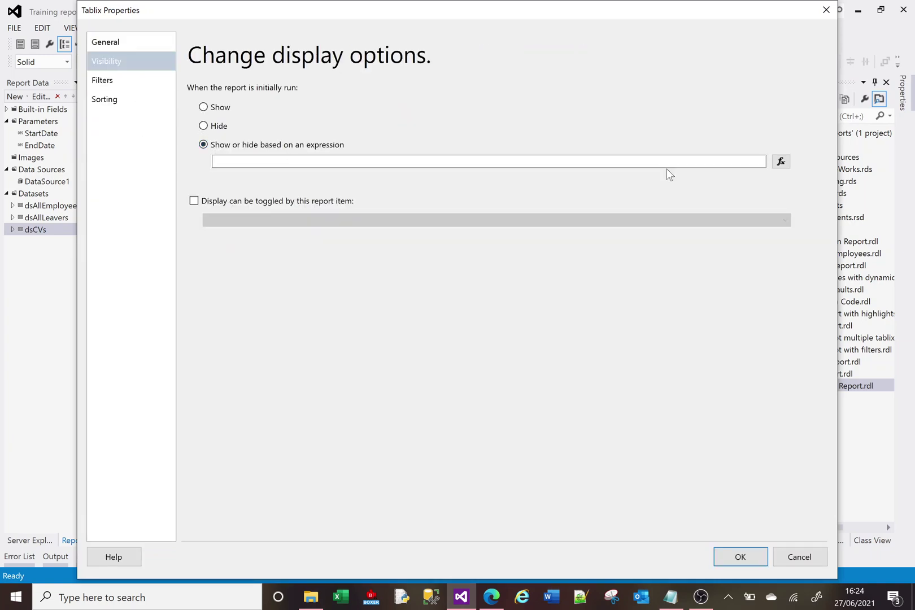
Enter =CountRows() < 3 as the leavers tablix's Hidden expression and confirm it.
click(782, 163)
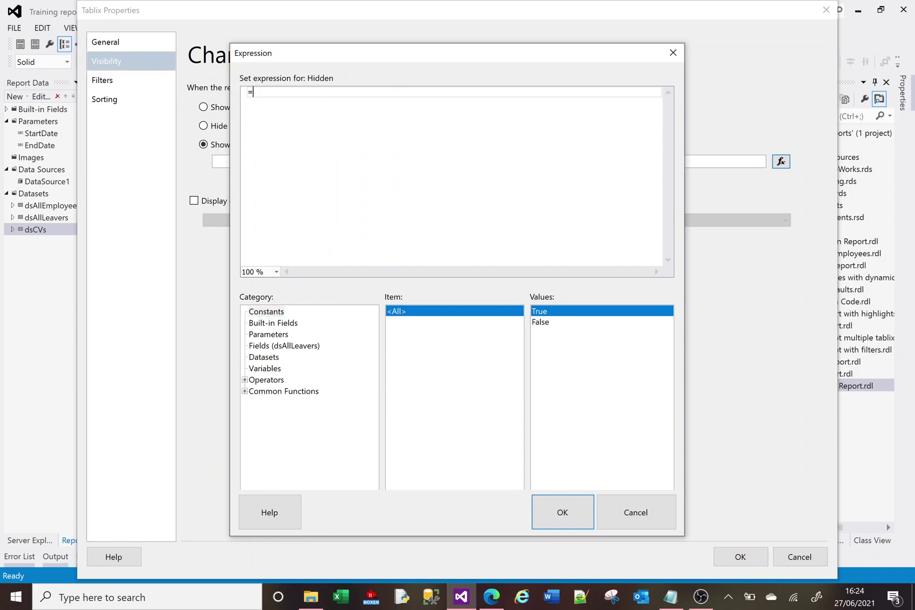
double_click(278, 392)
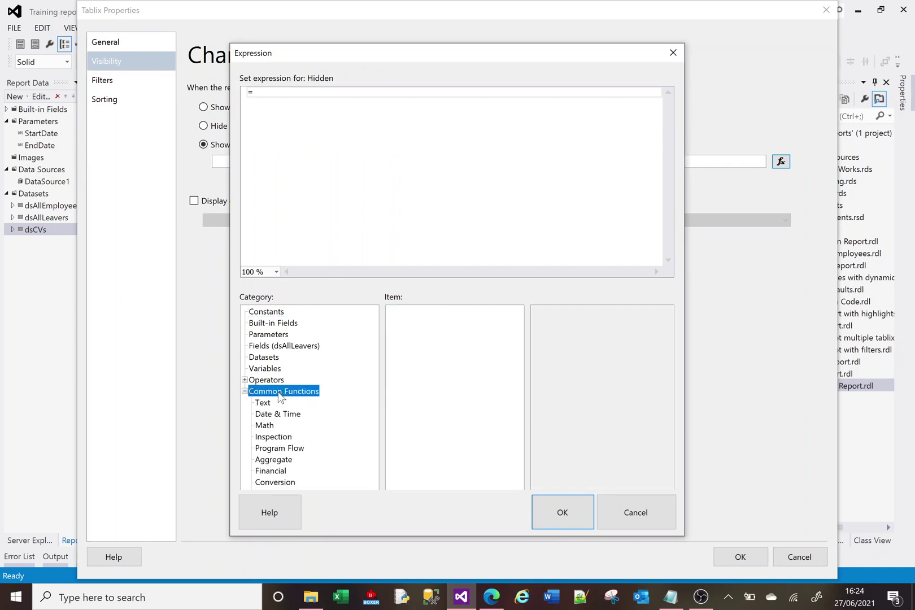
click(281, 461)
double_click(412, 343)
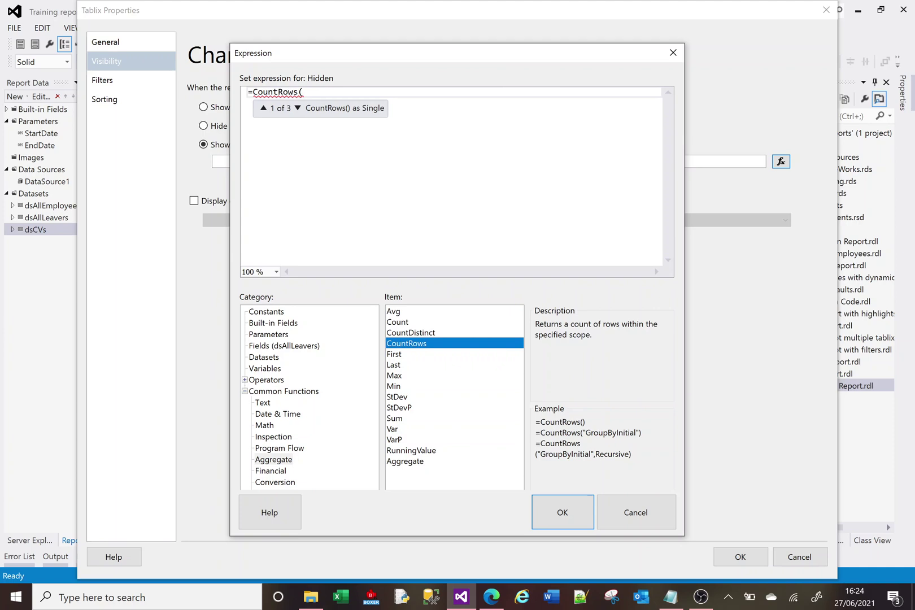
text())
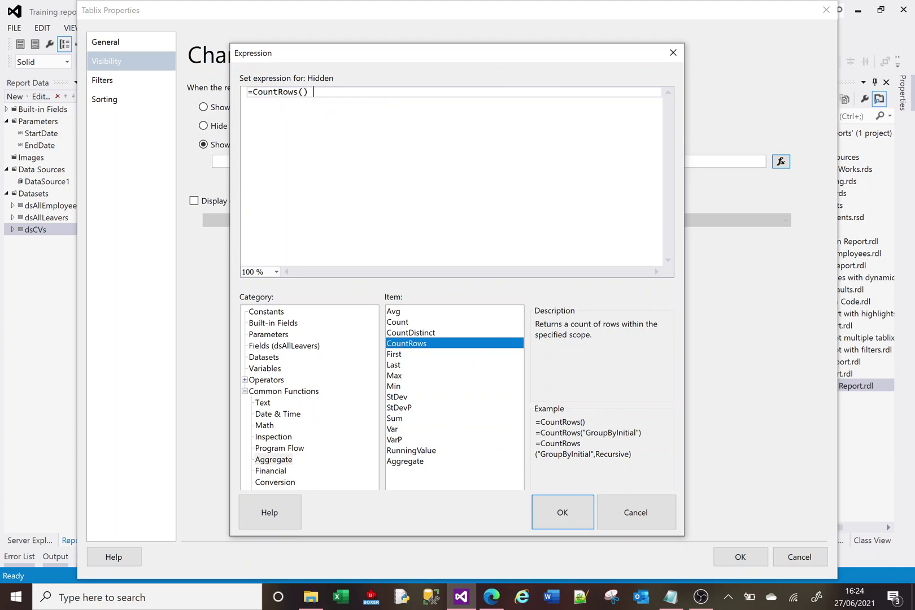
text( < 3)
click(554, 508)
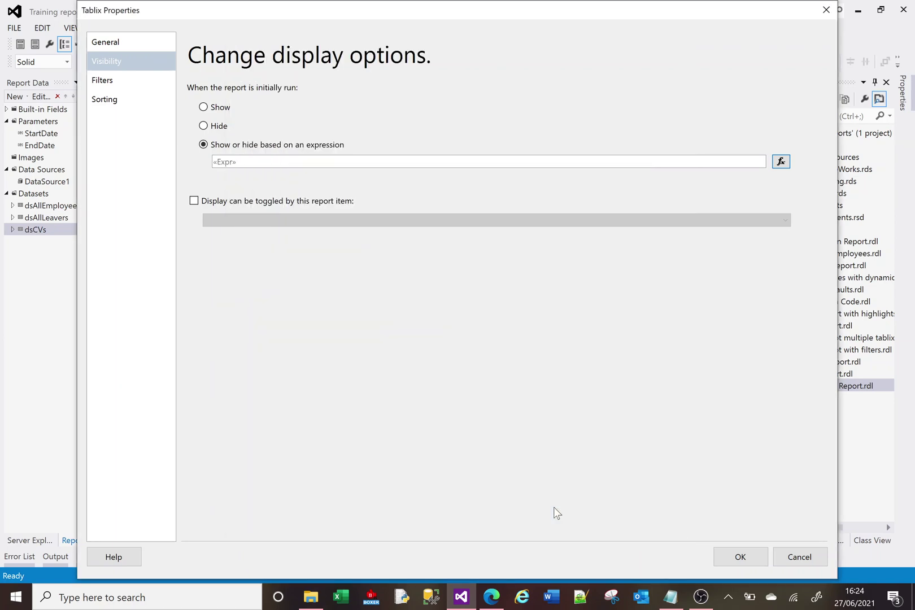
Apply the settings, preview 01/01/2008–01/01/2011 showing only the employees table, then return to Design.
click(736, 561)
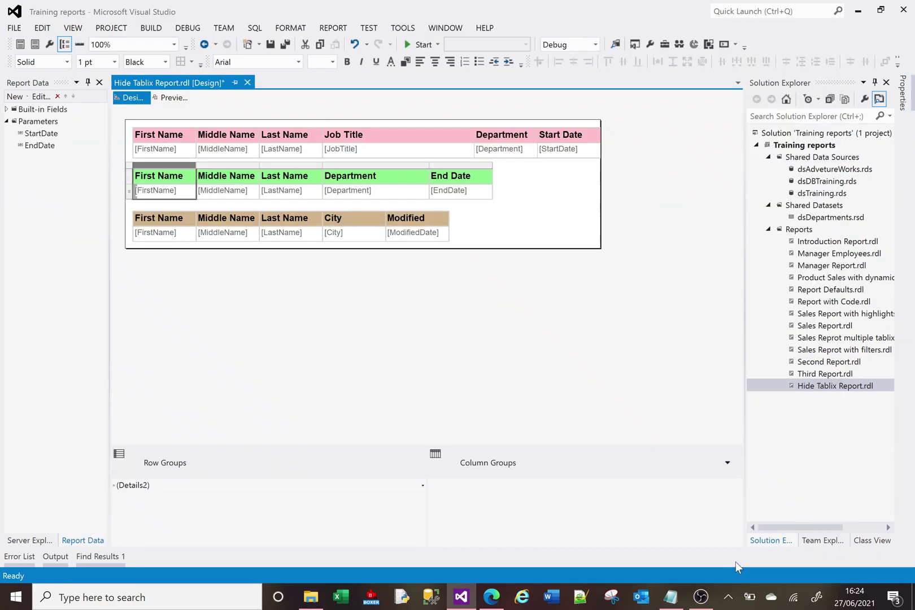
click(173, 98)
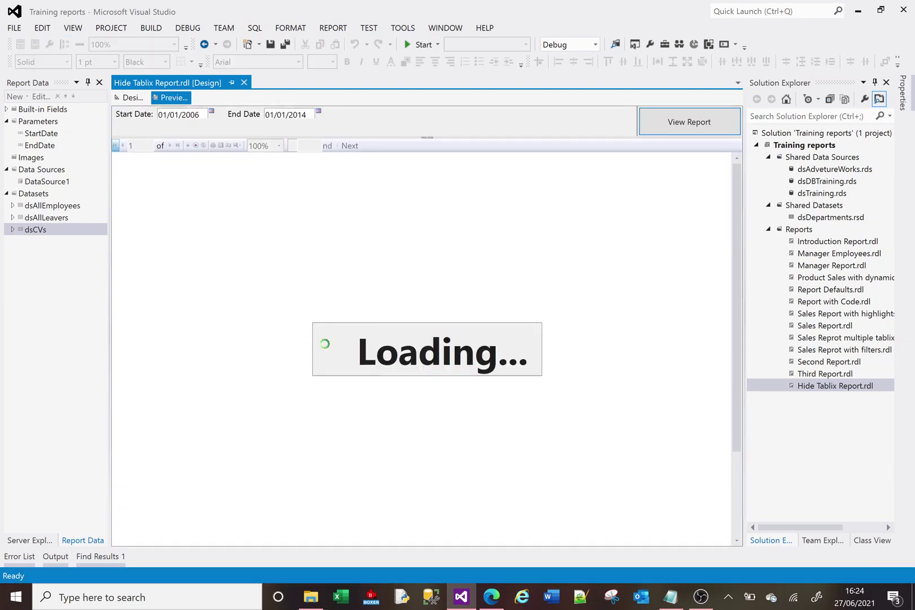
click(199, 114)
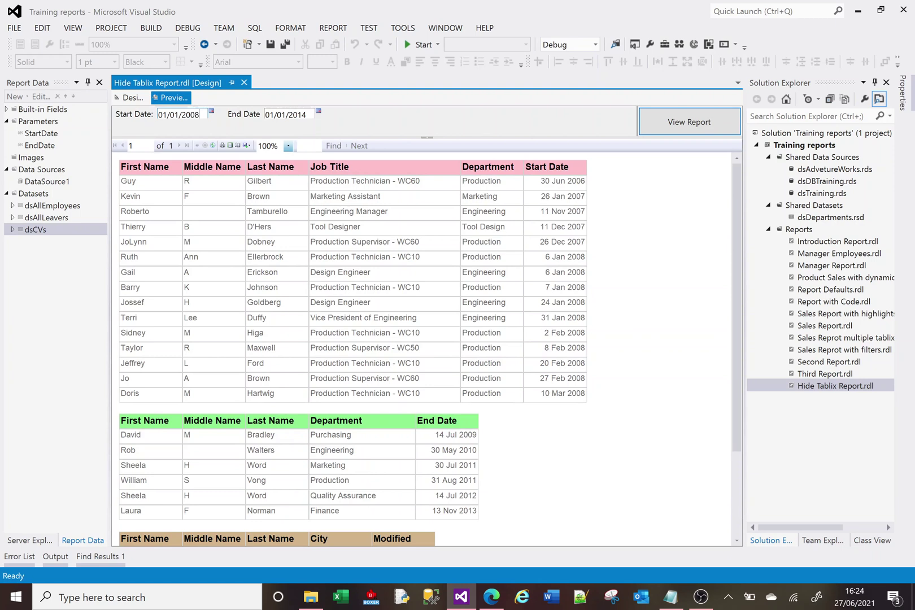
click(306, 115)
click(688, 125)
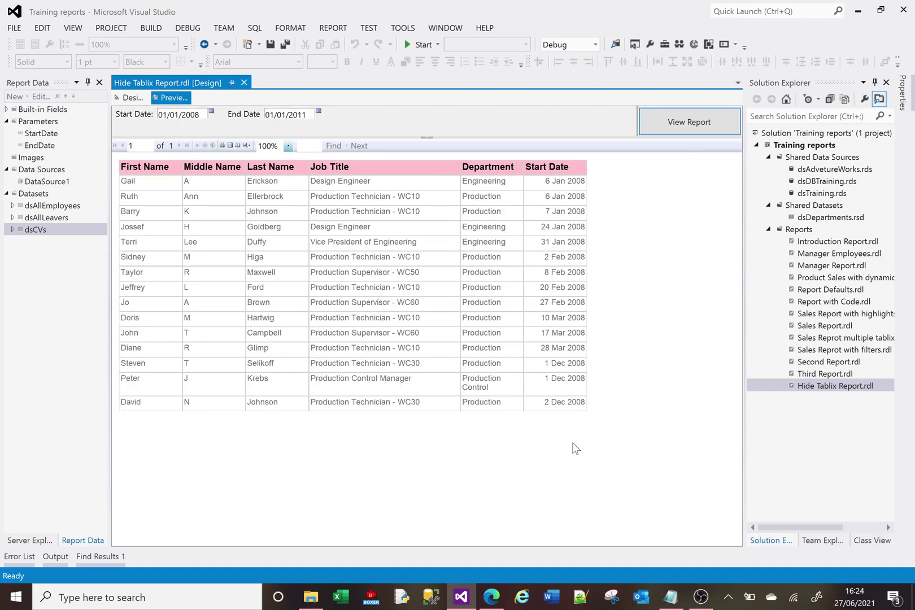
click(131, 98)
Change the leavers tablix's Hidden expression threshold from 3 to 2 and apply it.
click(151, 177)
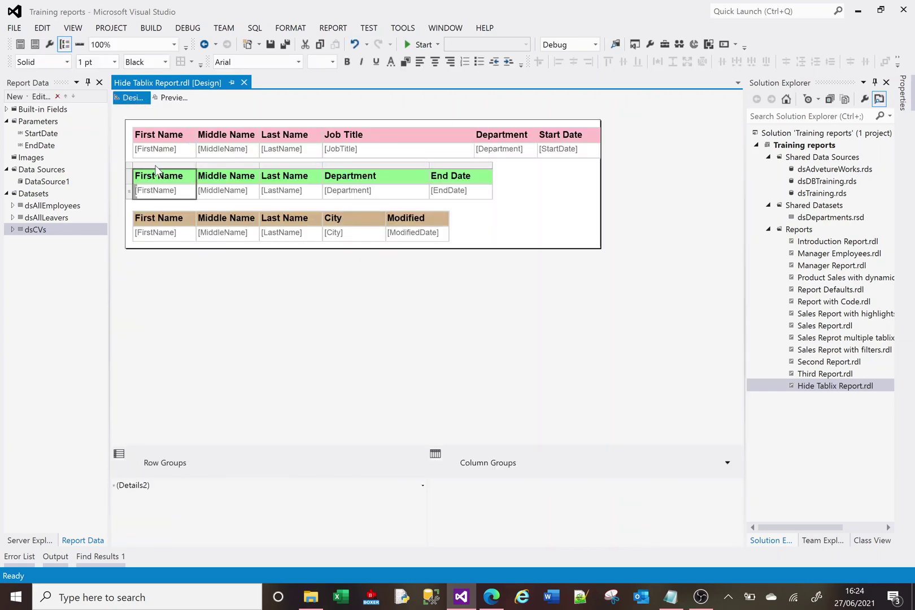
right_click(158, 165)
click(199, 210)
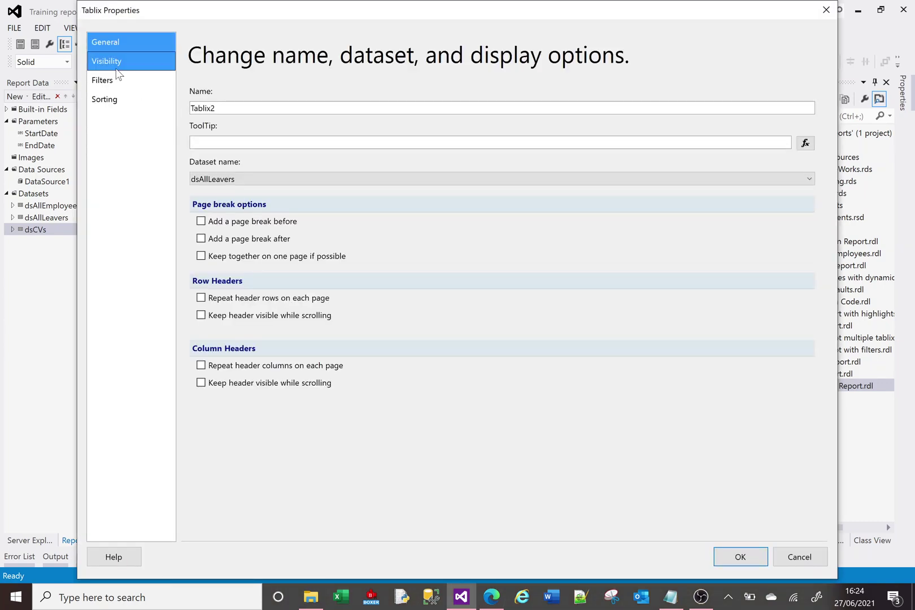
click(118, 67)
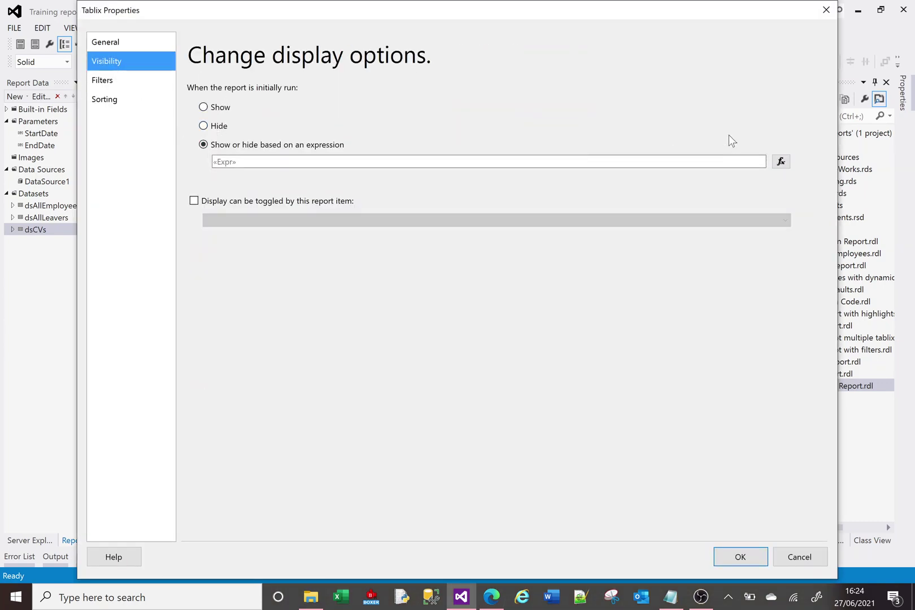
click(781, 162)
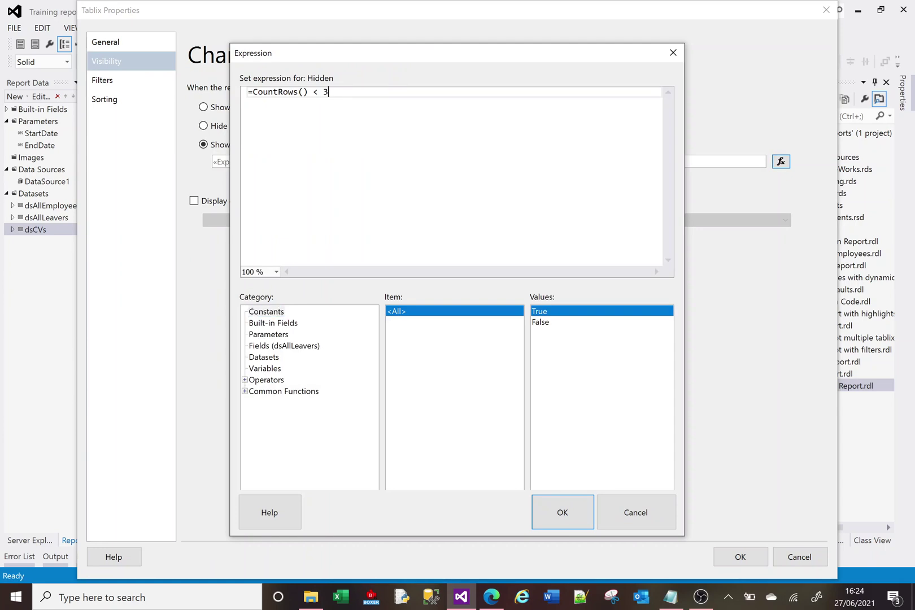
key(BackSpace)
text(1)
click(572, 508)
click(748, 557)
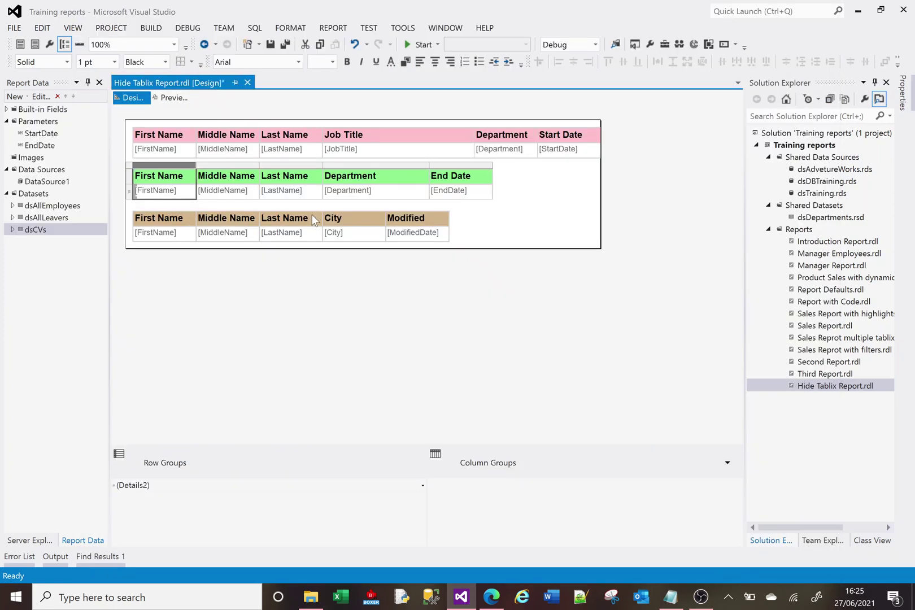
Rerun the preview for Start Date 01/01/2008 and End Date 01/01/2011 to reveal the two-row leavers table.
click(167, 98)
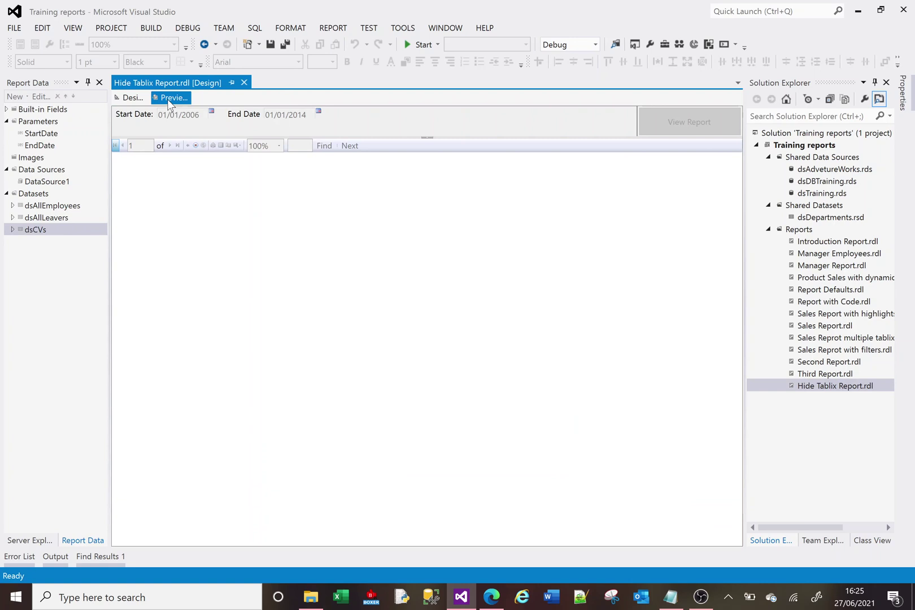
click(204, 114)
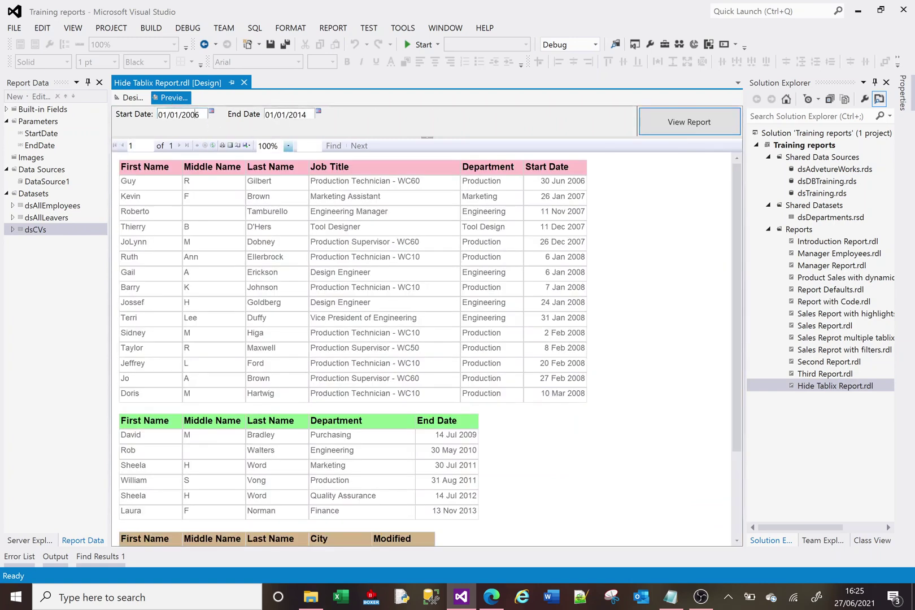
key(BackSpace)
text(8)
click(305, 114)
key(BackSpace)
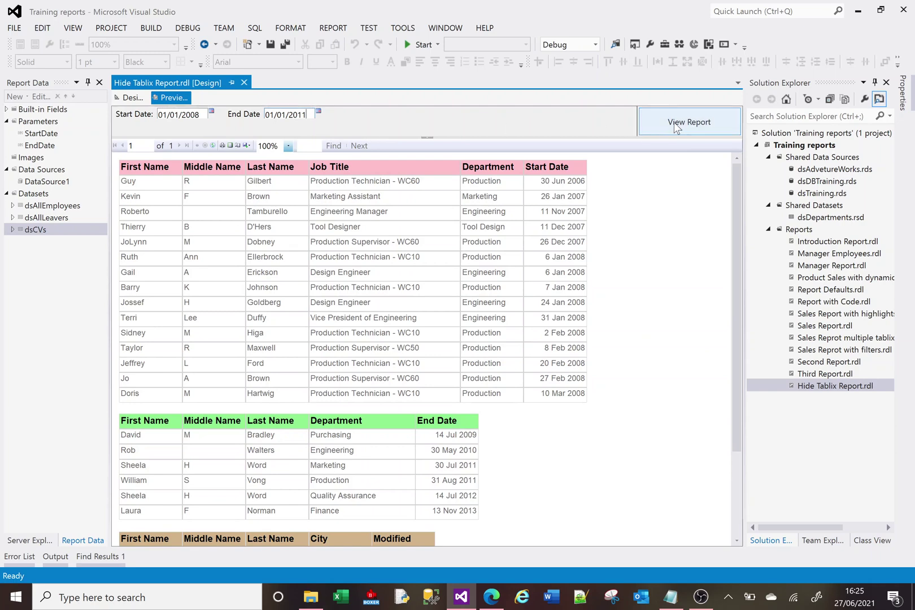
click(676, 124)
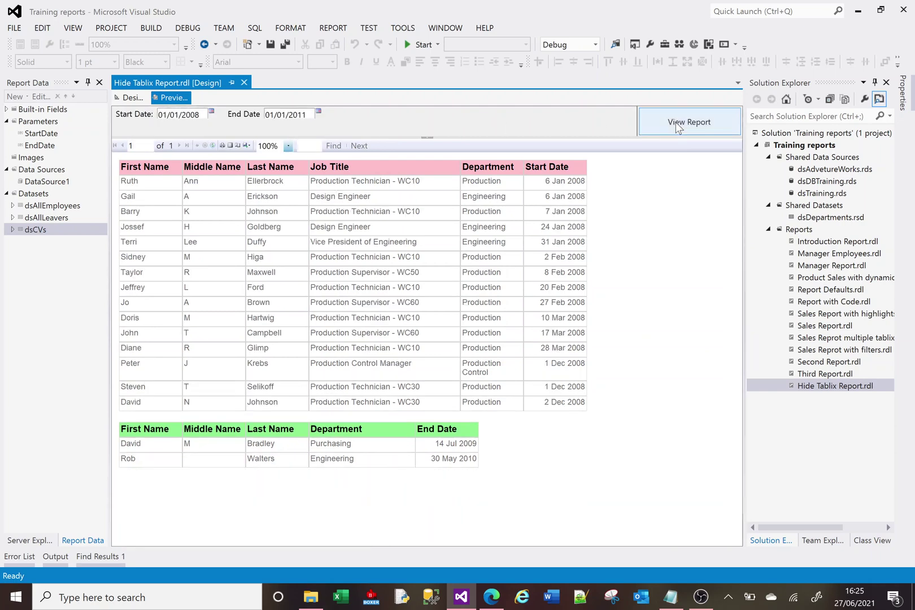